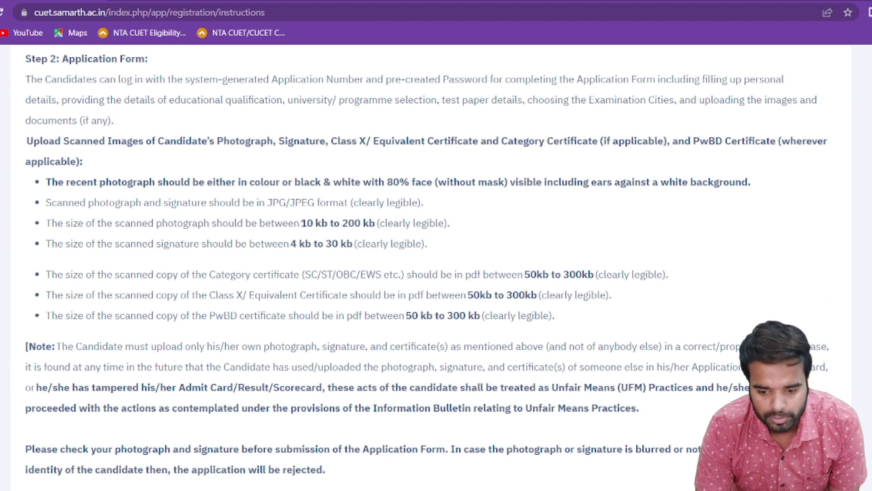
Read through the Information Bulletin, tick its declaration checkbox and proceed to registration.
scroll(425, 264, "down", 1)
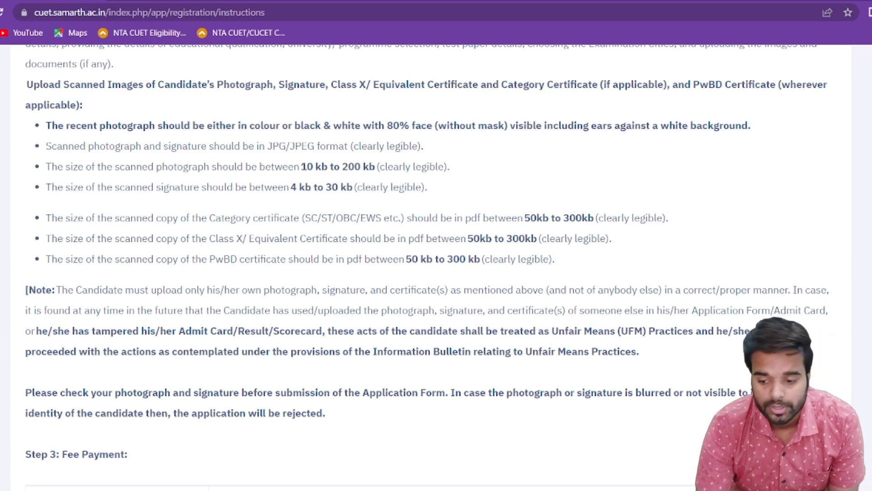
scroll(427, 266, "down", 8)
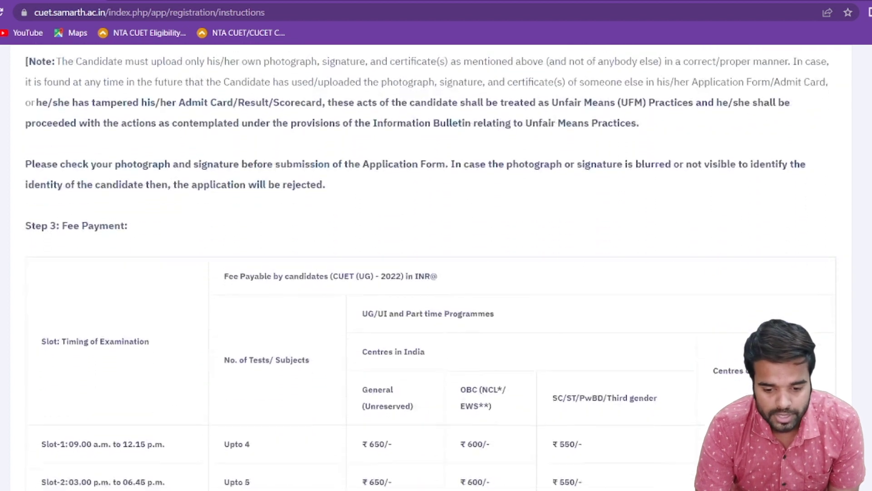
scroll(427, 266, "down", 1)
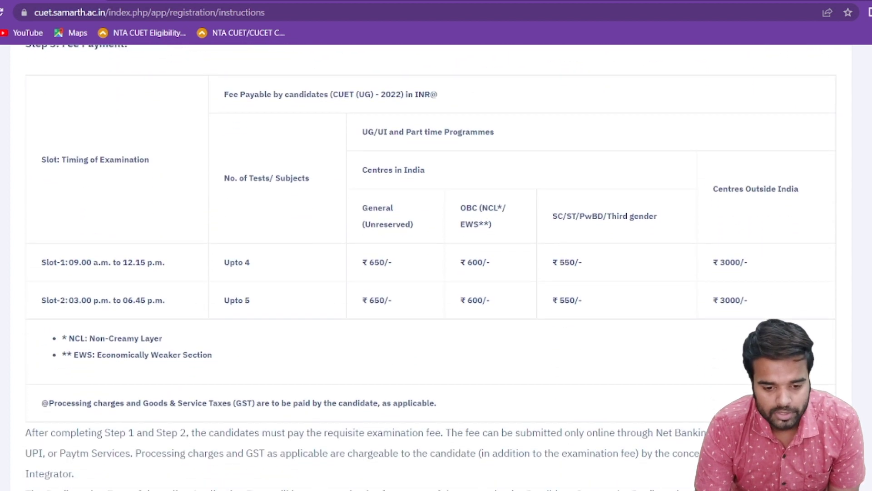
scroll(431, 267, "down", 1)
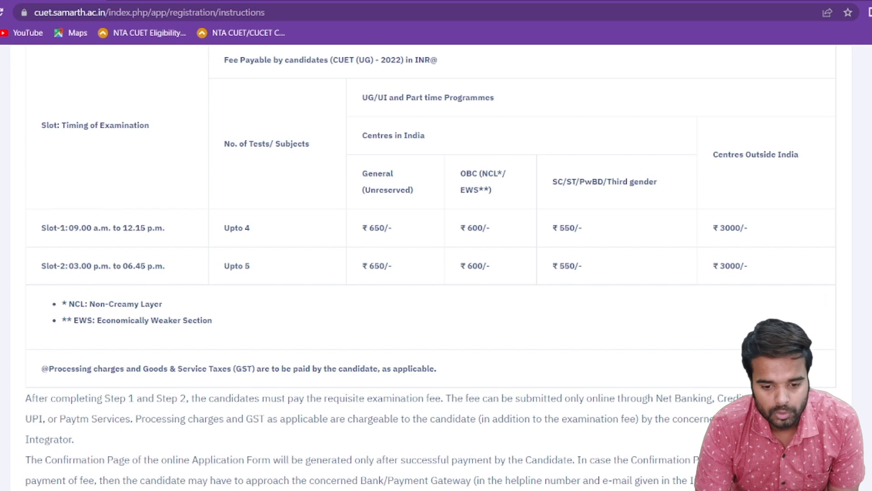
scroll(430, 267, "down", 1)
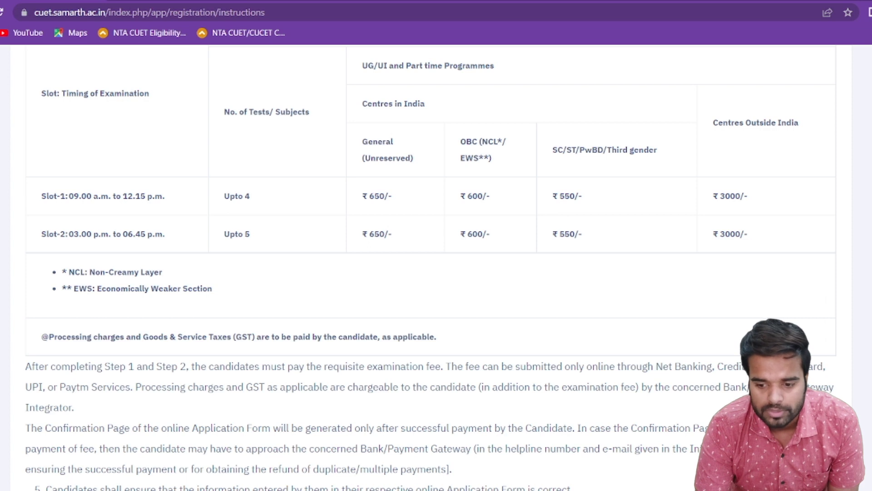
scroll(431, 267, "down", 10)
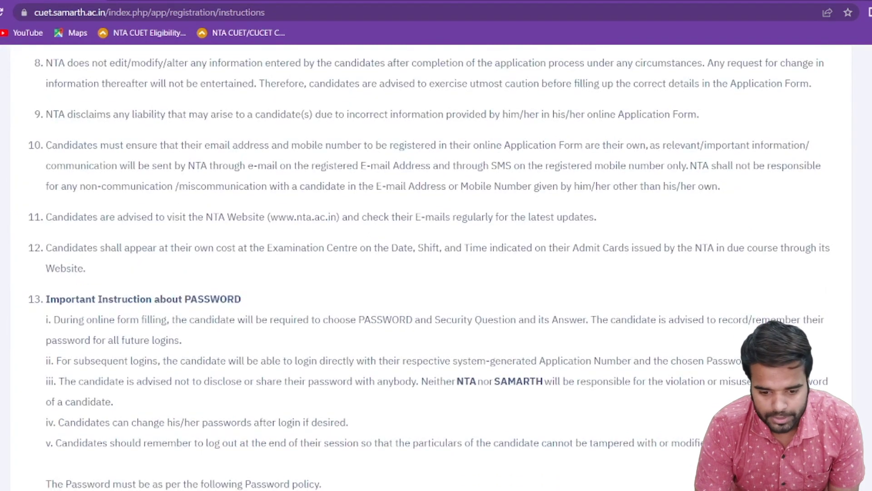
scroll(145, 235, "down", 5)
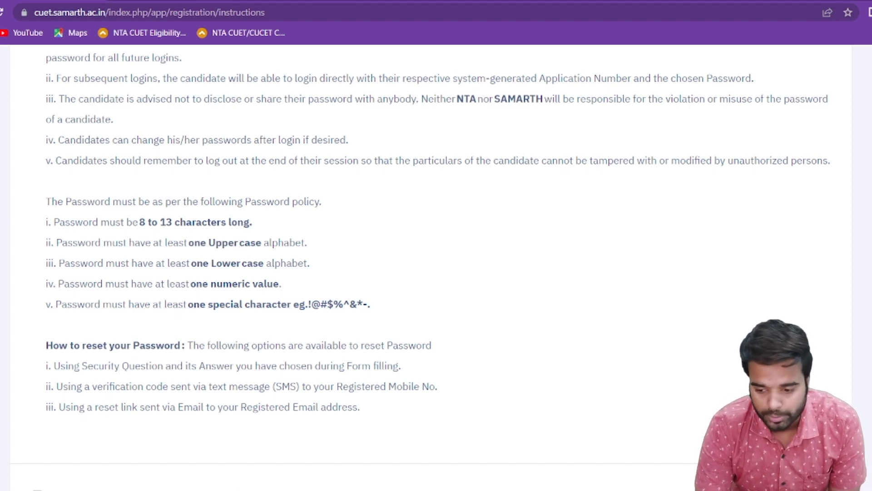
scroll(622, 395, "down", 3)
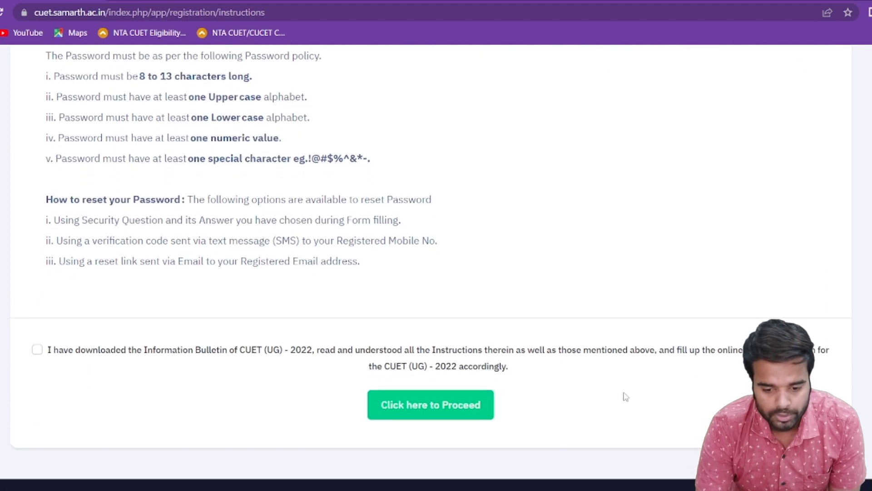
left_click(419, 414)
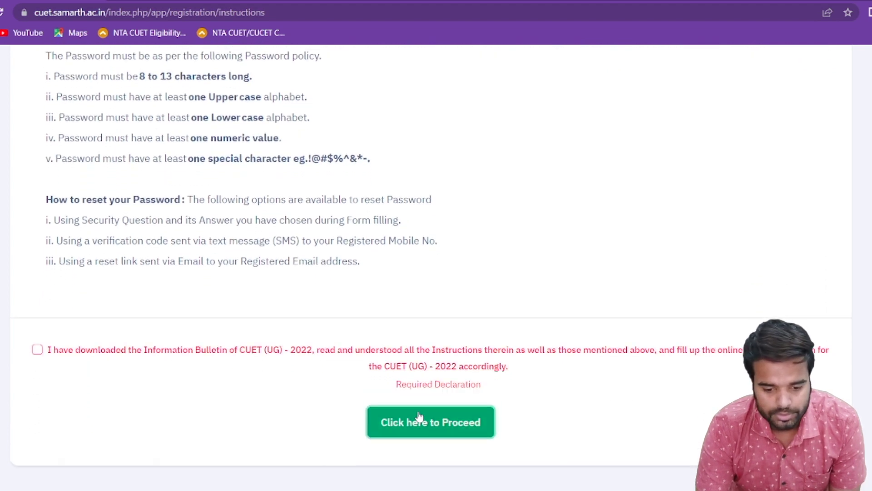
left_click(37, 350)
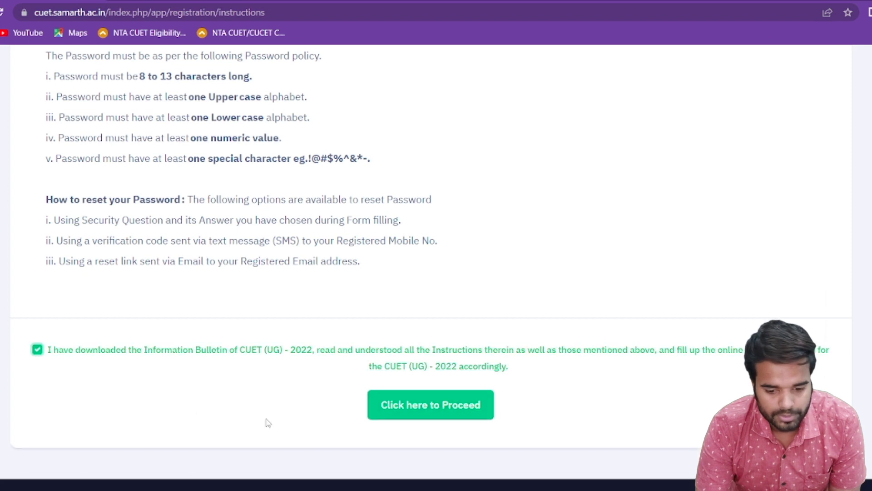
left_click(403, 417)
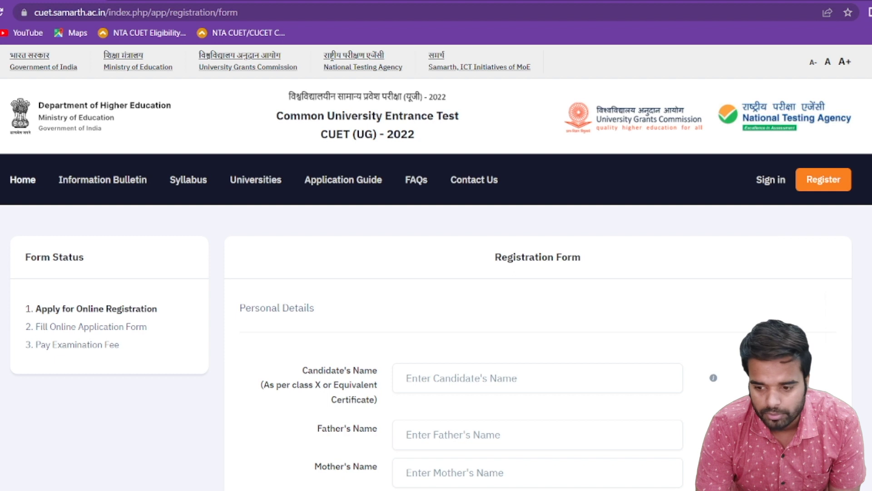
Autofill the candidate's name fields from saved details and start the date of birth.
scroll(437, 266, "down", 6)
scroll(436, 266, "up", 3)
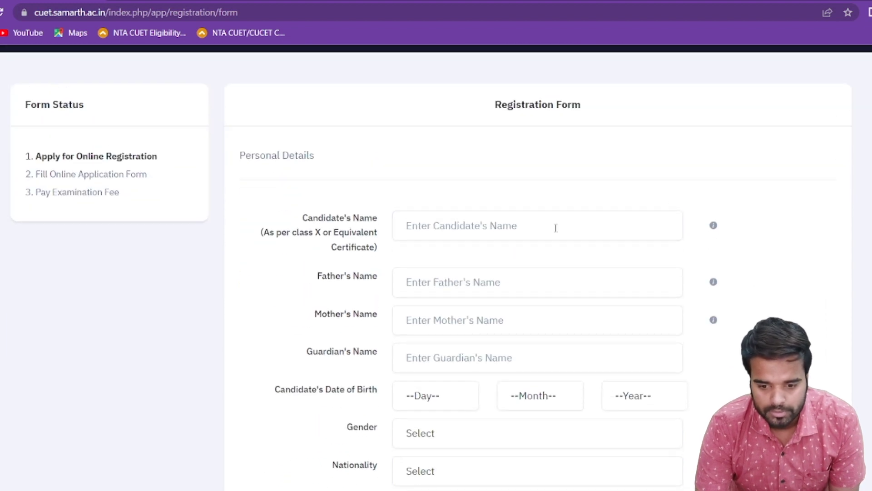
left_click(570, 222)
left_click(454, 255)
left_click(435, 395)
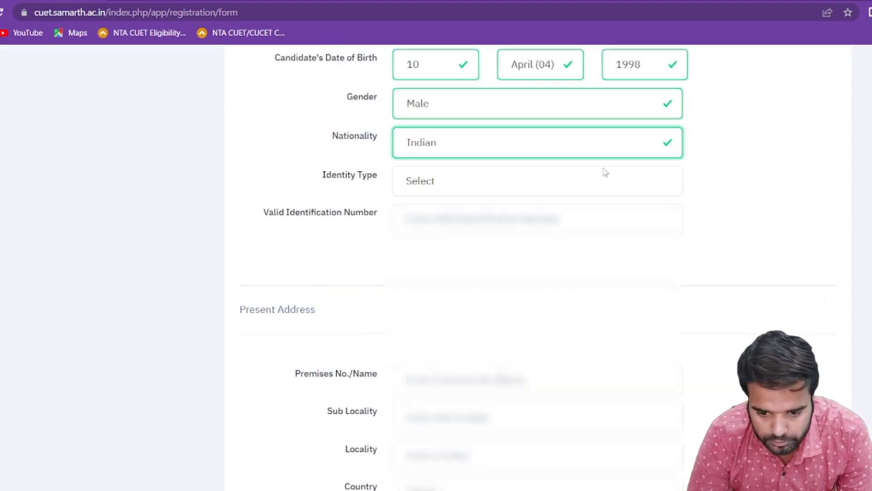
Choose School ID Card as the identity type and fill its ID number from saved details.
left_click(468, 182)
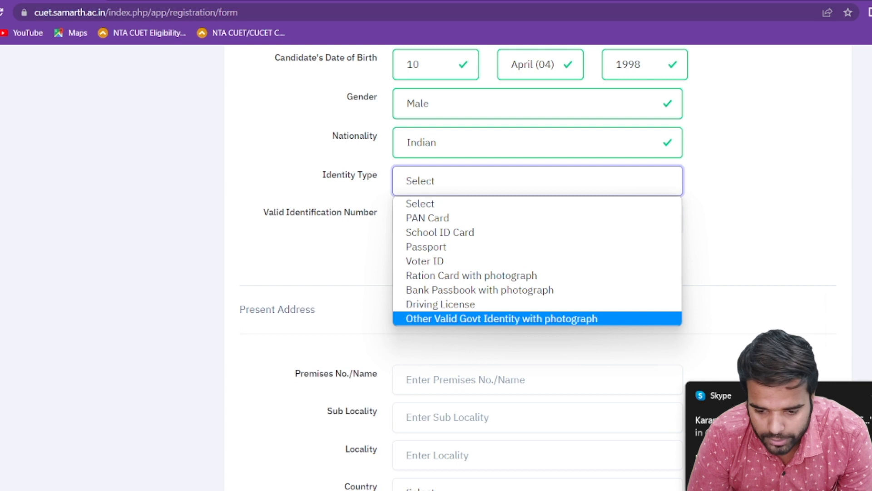
key("Escape")
left_click(553, 188)
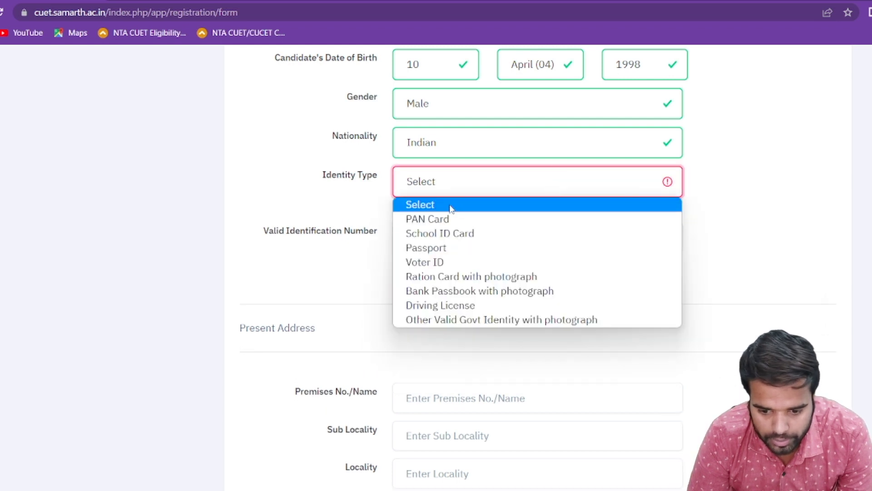
left_click(456, 239)
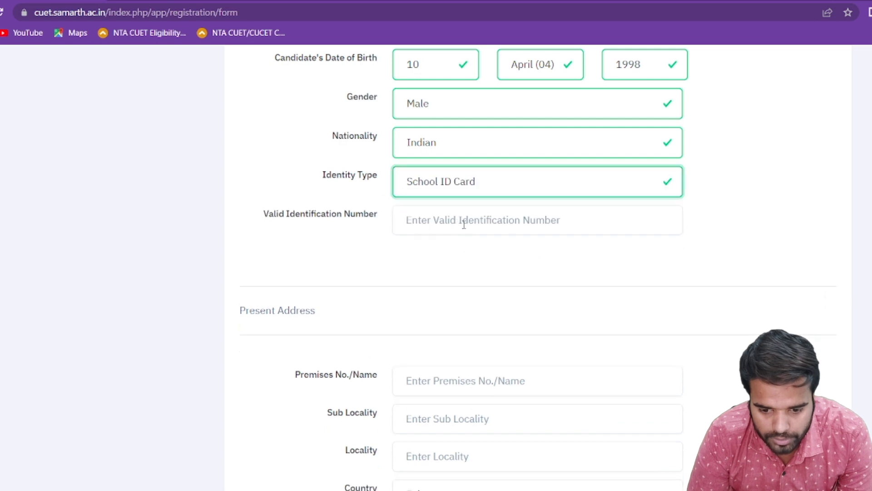
left_click(569, 222)
left_click(568, 251)
Fill the present address from saved details with India as the country.
left_click(495, 381)
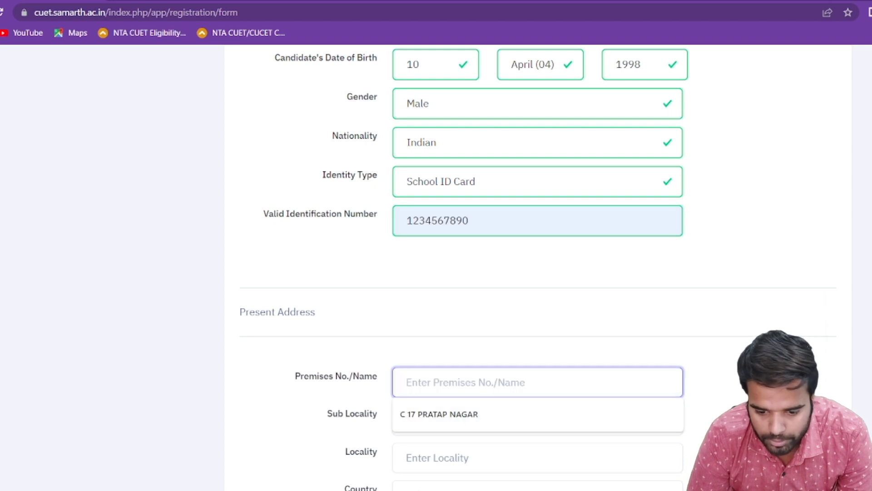
scroll(512, 181, "down", 5)
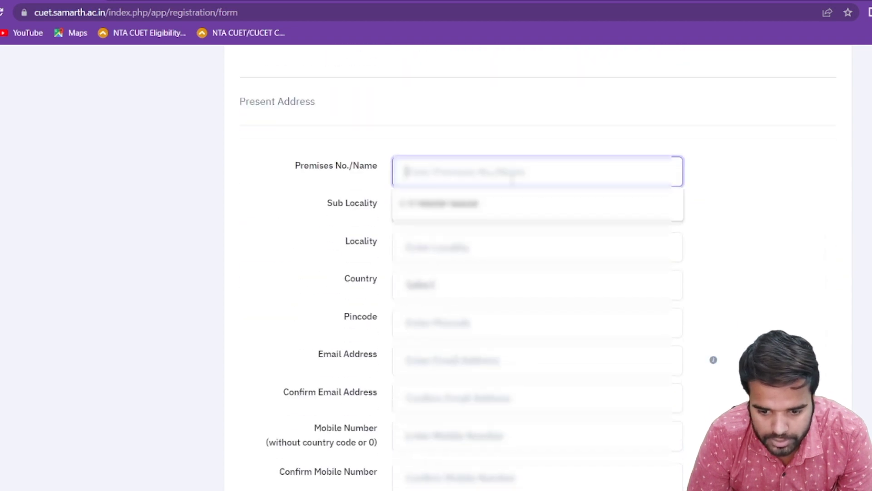
left_click(489, 204)
left_click(536, 286)
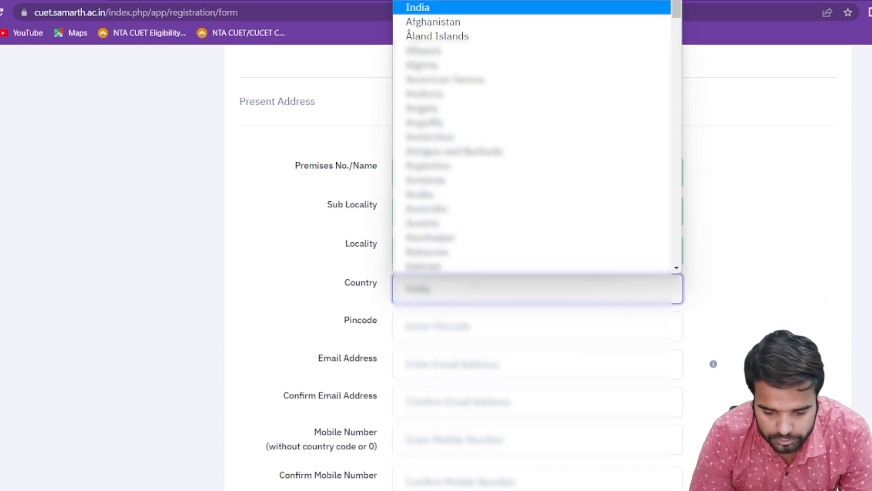
key("Return")
key("Tab")
Fill the e-mail fields and enter and confirm the candidate's mobile number.
left_click(443, 476)
scroll(506, 254, "down", 6)
left_click(506, 254)
left_click(505, 298)
Tick 'Same As Present Address' for the permanent address.
left_click(346, 424)
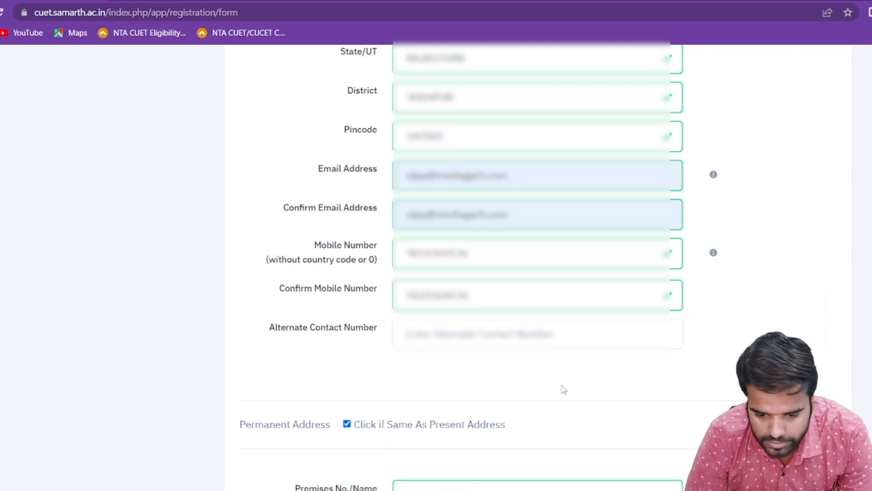
scroll(536, 268, "down", 12)
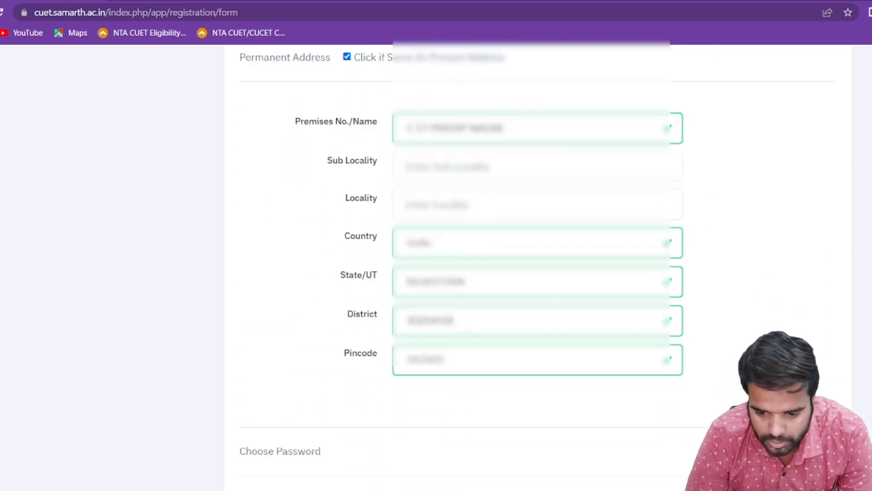
scroll(536, 268, "down", 5)
scroll(536, 268, "up", 3)
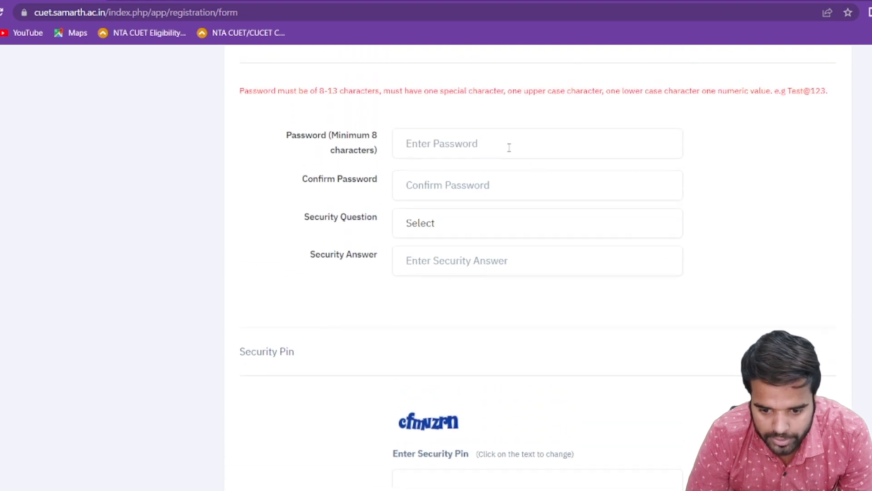
Enter the account password and its confirmation.
left_click(509, 147)
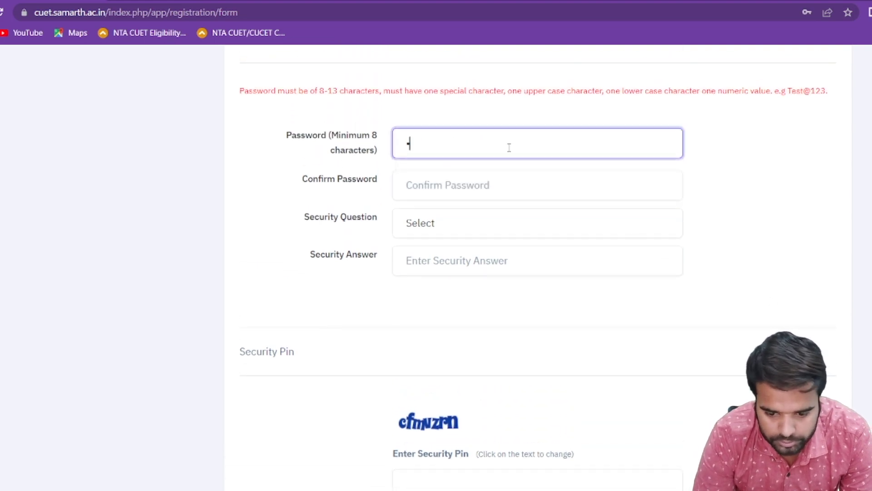
left_click(512, 182)
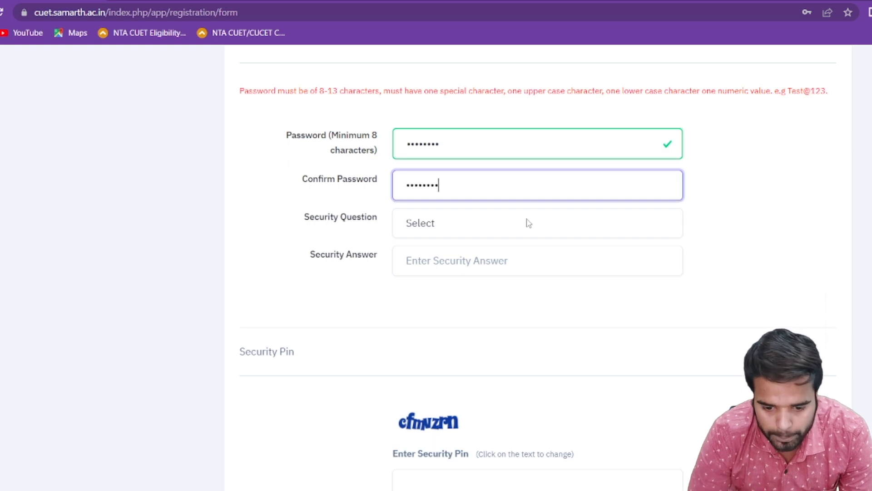
Select 'Which is your favourite book ?' as security question and type its answer.
left_click(525, 222)
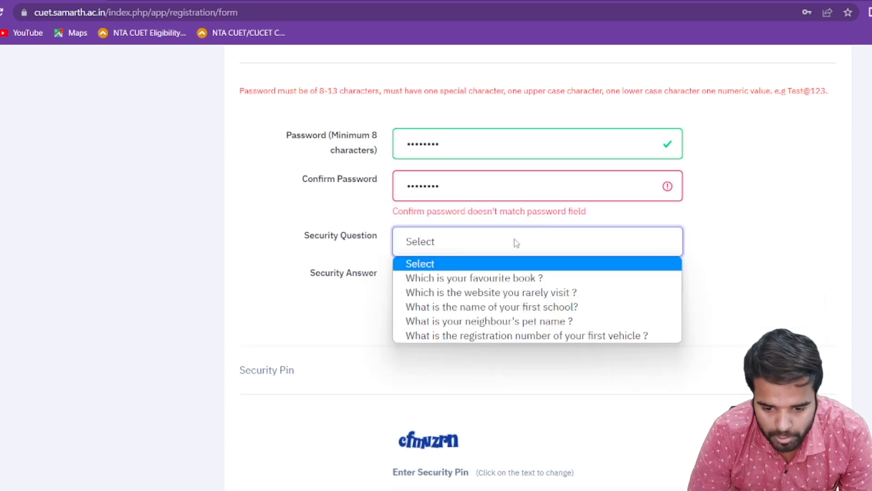
left_click(501, 278)
left_click(486, 280)
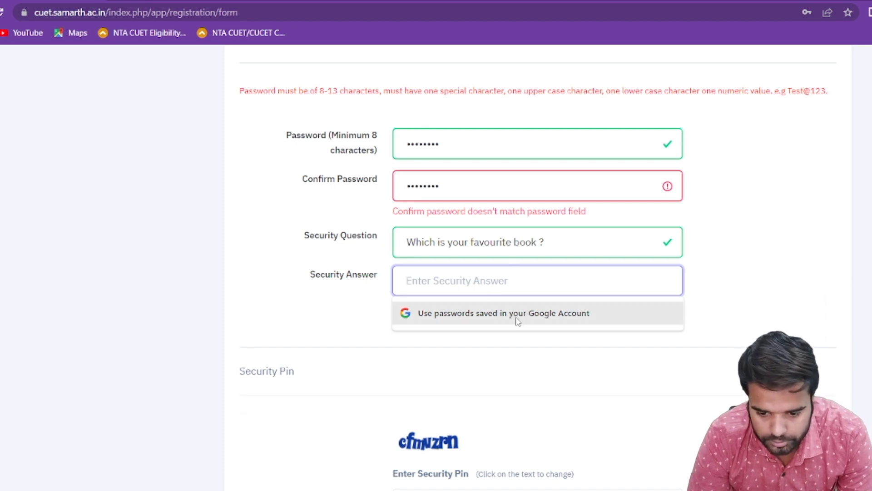
type("xxxxxx")
Refresh the security pin image twice for a readable one and start entering it.
scroll(448, 241, "down", 5)
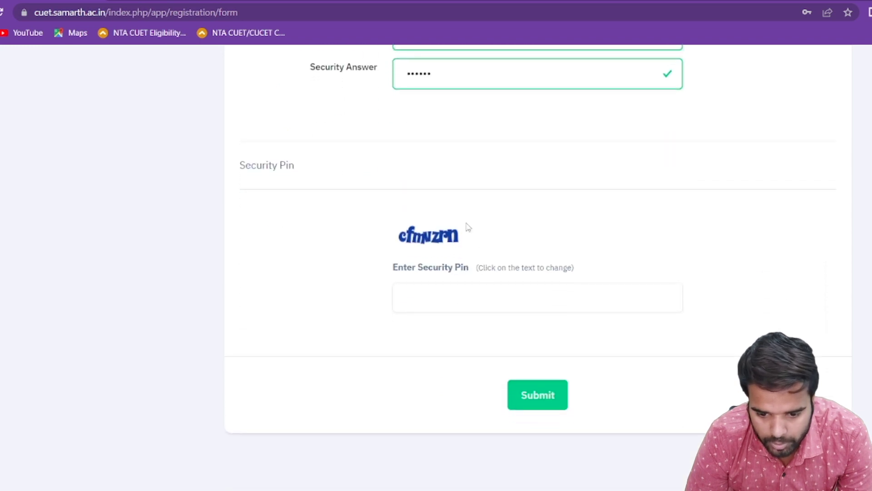
left_click(447, 242)
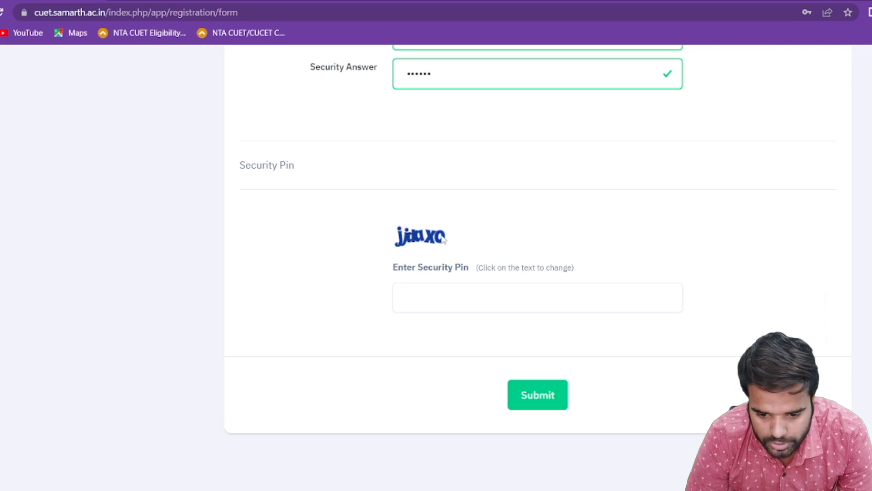
left_click(441, 242)
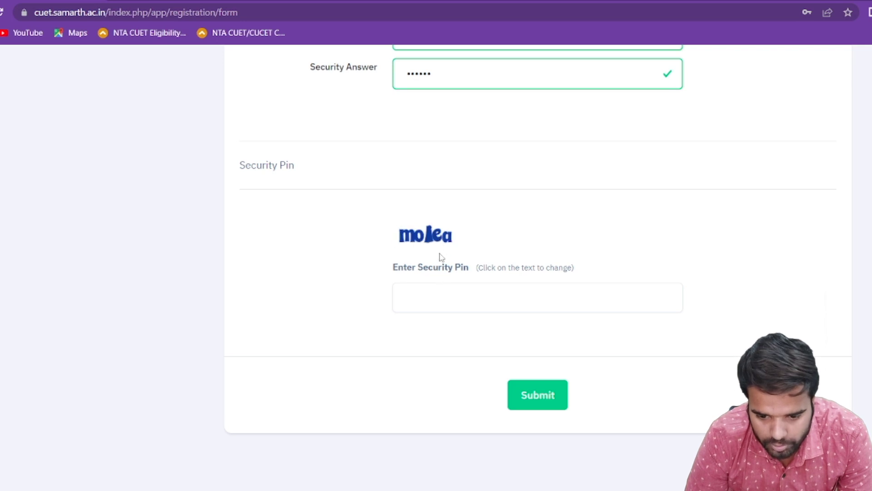
left_click(437, 286)
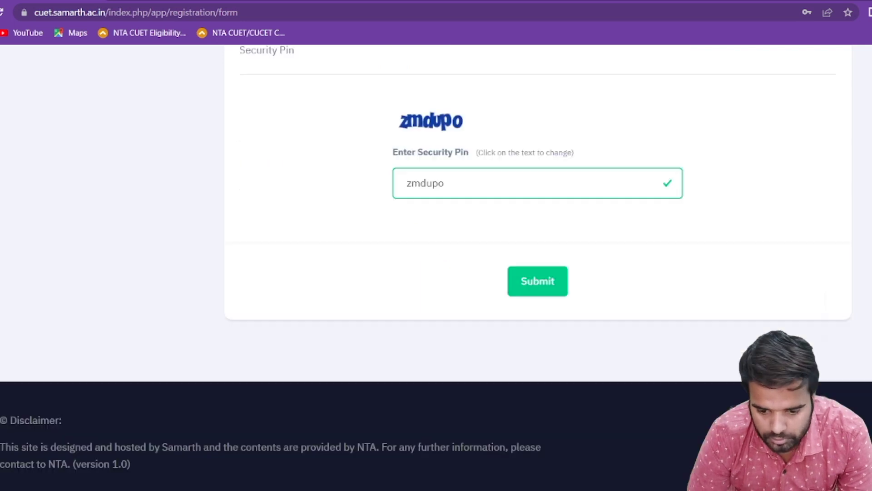
Submit the form for review and confirm My Name, Father Name, Present Address and Email.
left_click(522, 283)
scroll(856, 293, "down", 6)
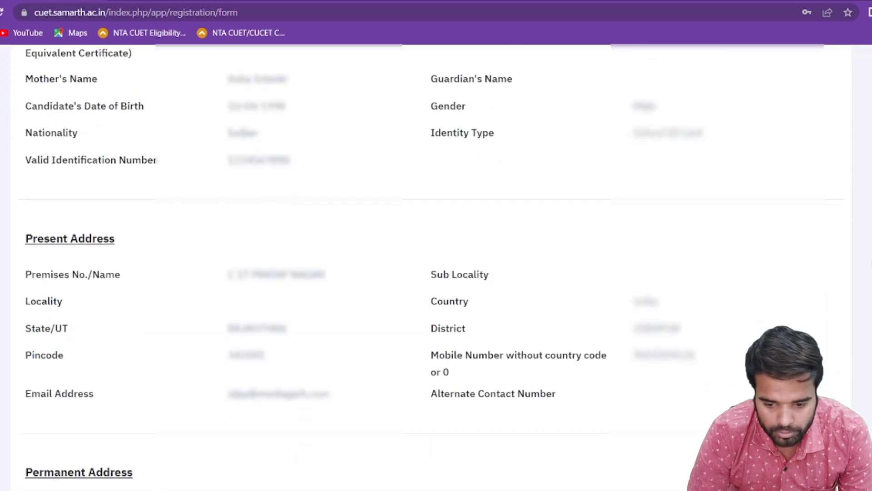
scroll(76, 254, "down", 10)
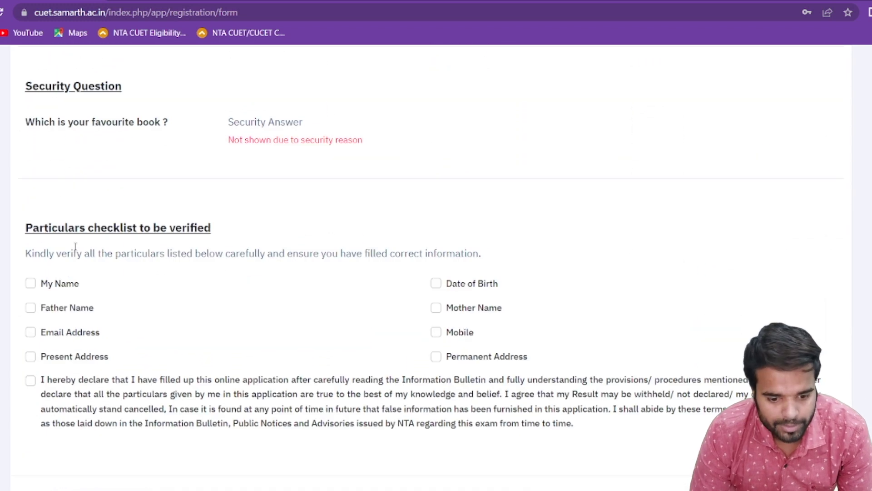
left_click(30, 283)
left_click(31, 308)
left_click(30, 356)
left_click(30, 332)
Confirm Date of Birth, Mother Name, Mobile, Permanent Address and the declaration, then send the OTP.
left_click(436, 283)
left_click(436, 307)
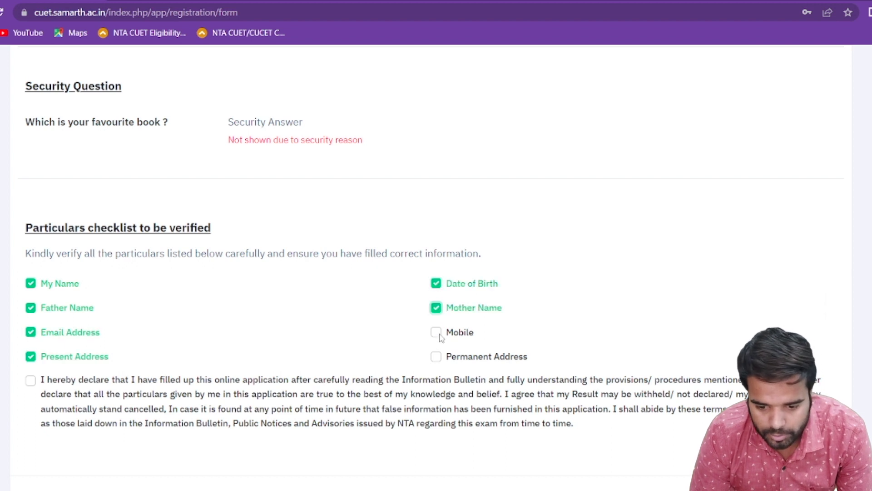
left_click(436, 332)
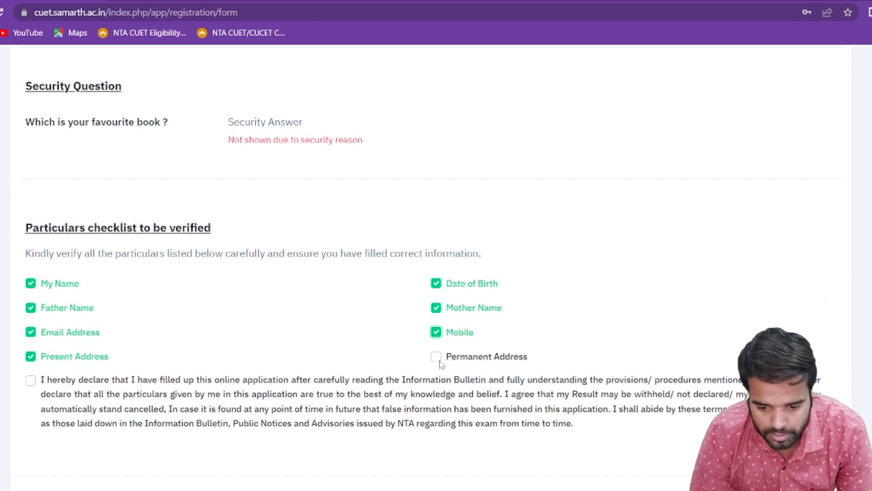
left_click(437, 357)
left_click(31, 380)
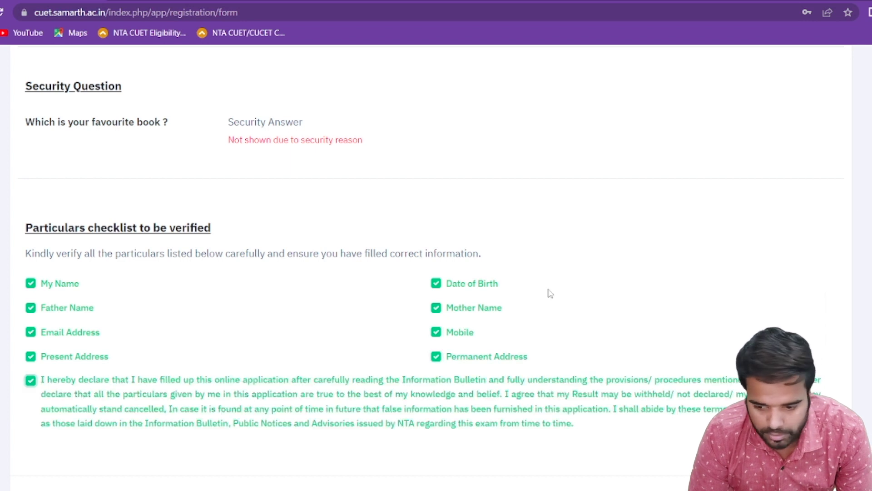
scroll(836, 343, "down", 4)
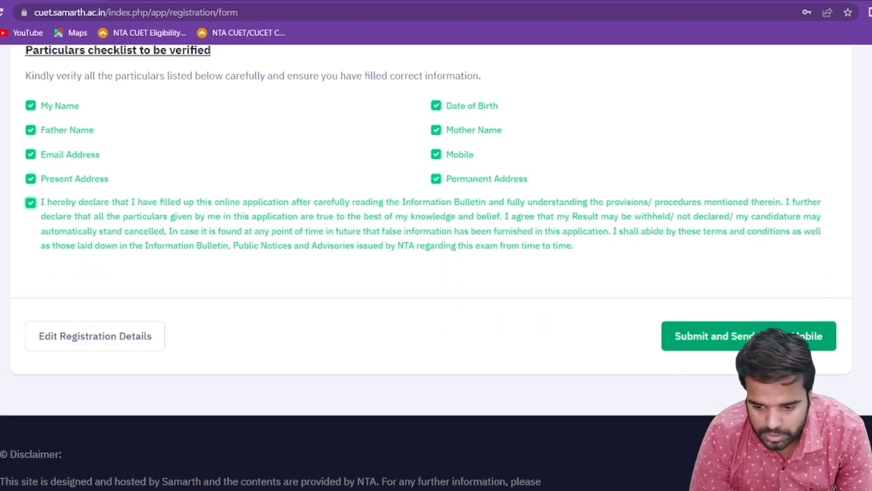
left_click(817, 336)
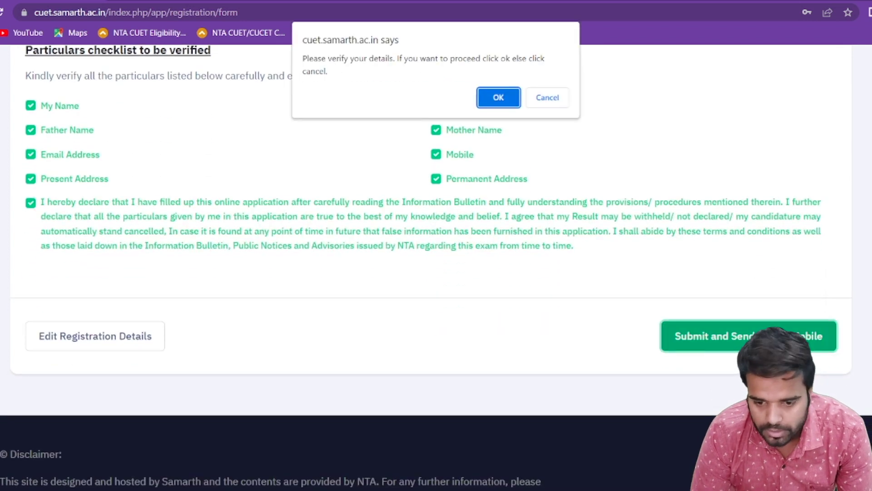
left_click(498, 98)
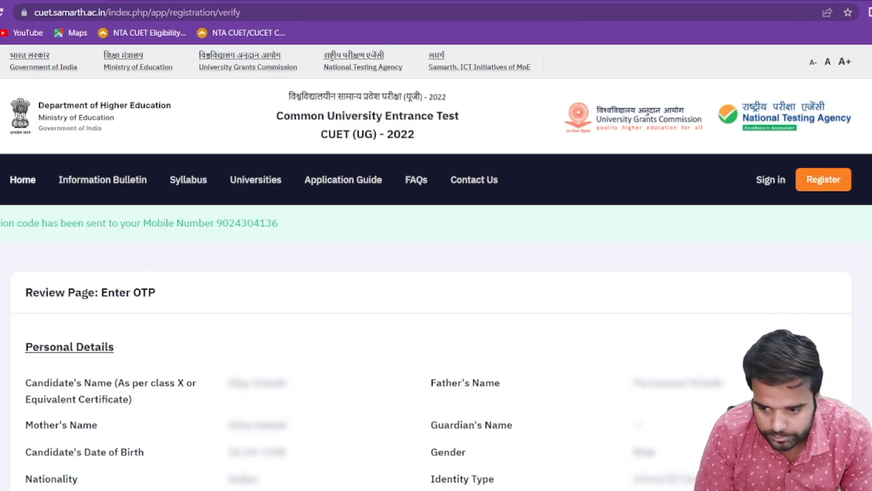
Enter the received mobile OTP and the security pin, then submit the verification.
scroll(637, 341, "down", 10)
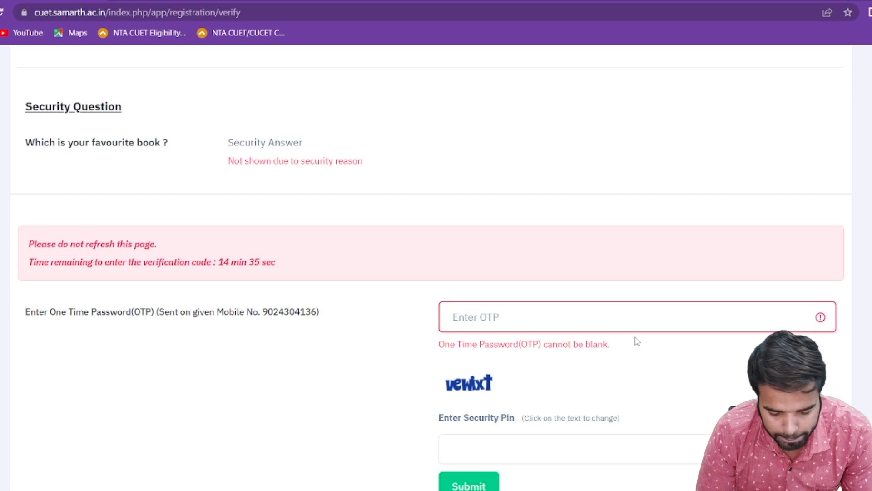
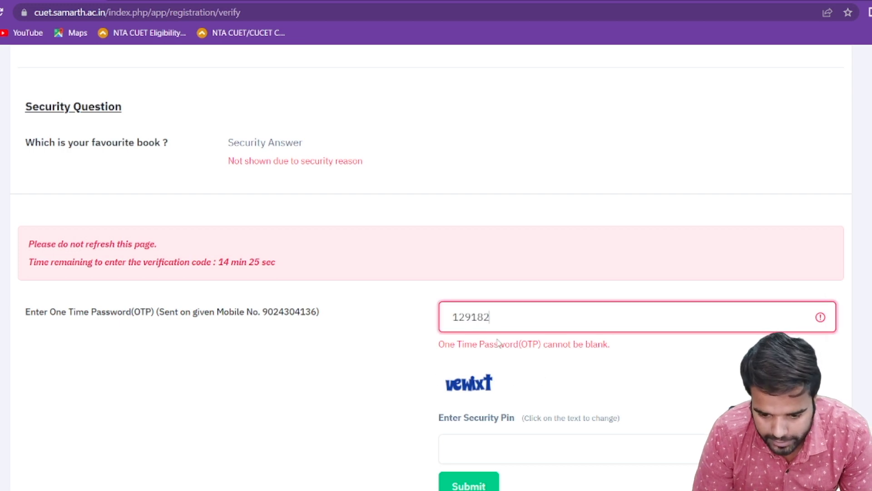
left_click(496, 450)
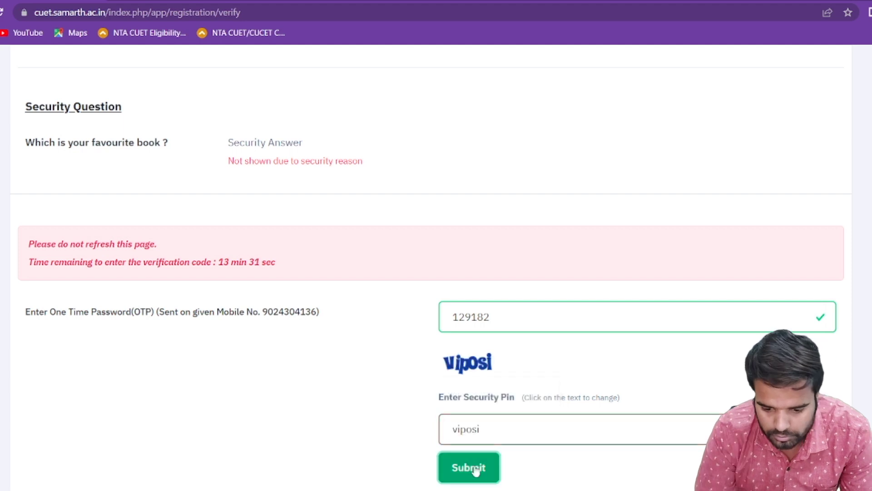
left_click(475, 467)
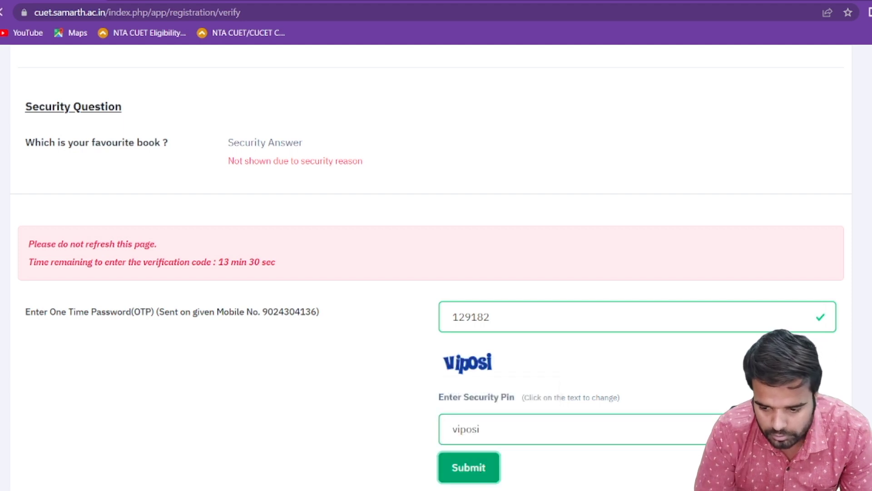
scroll(436, 268, "down", 5)
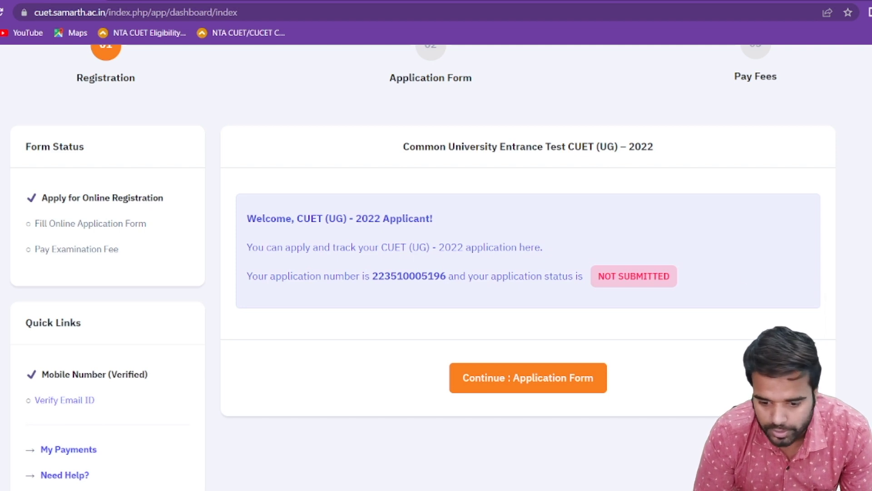
Continue to the application form and choose the candidate's category.
scroll(671, 245, "down", 3)
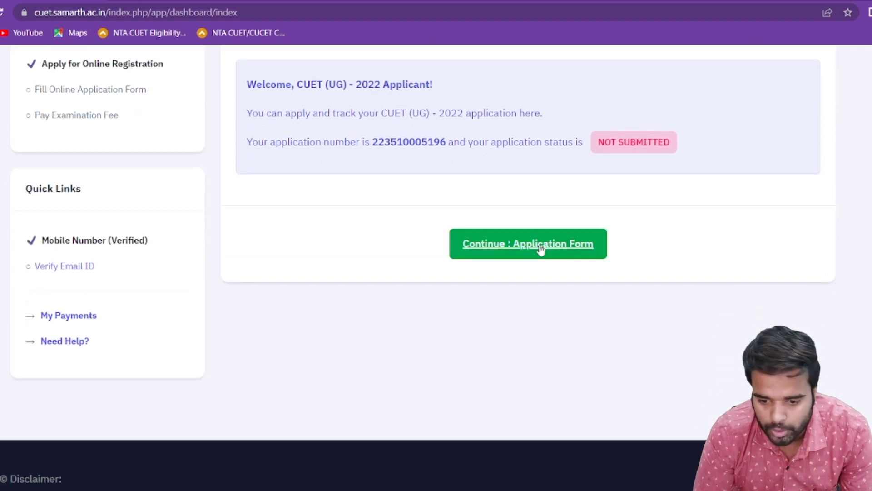
left_click(539, 247)
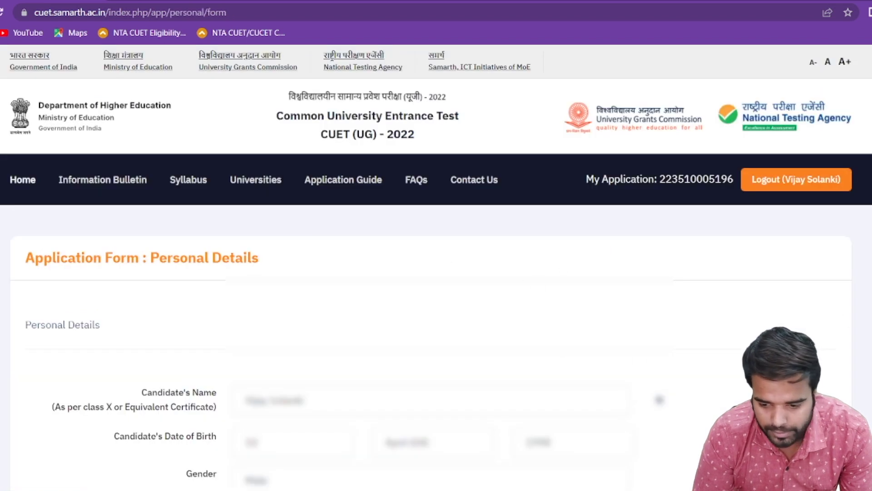
scroll(436, 272, "down", 15)
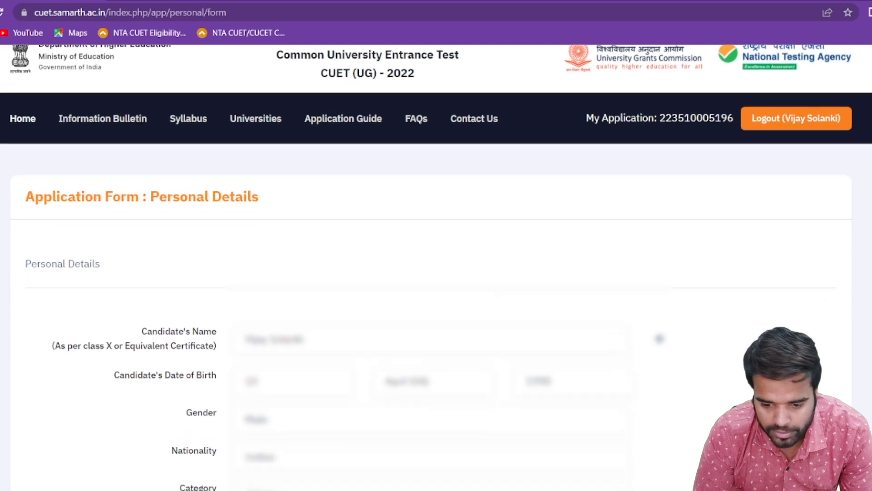
scroll(436, 273, "down", 1)
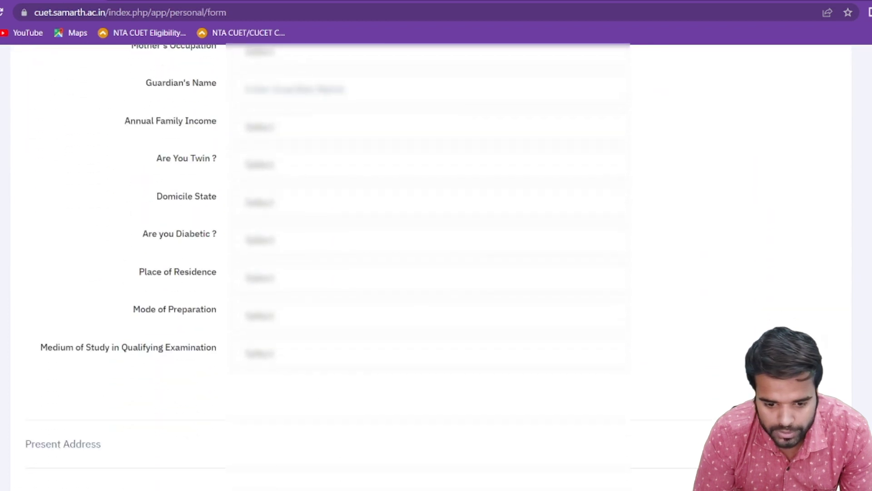
scroll(436, 273, "up", 8)
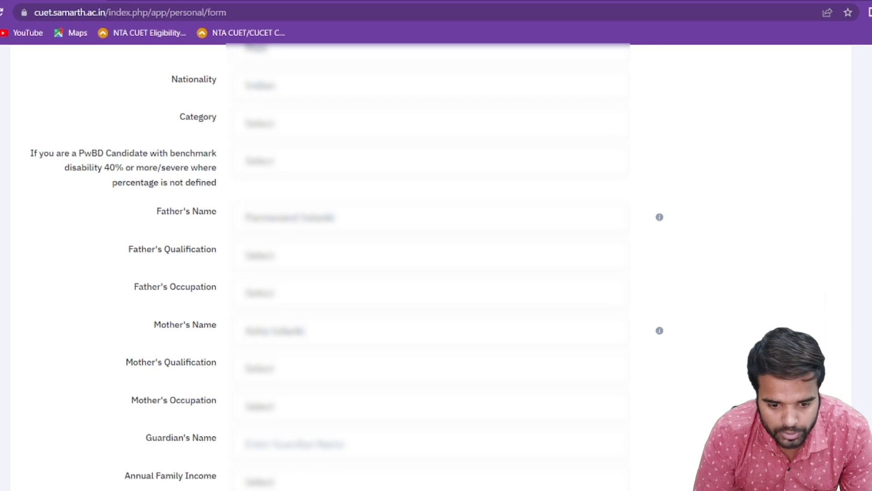
scroll(436, 272, "up", 1)
scroll(641, 219, "up", 1)
left_click(346, 189)
left_click(331, 237)
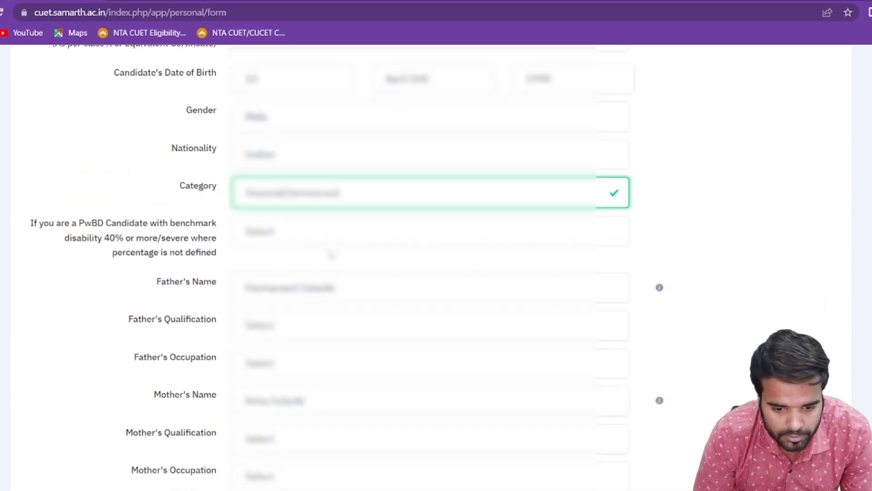
Set father to Self Employment and Graduate, mother's qualification and occupation to Not Applicable.
left_click(408, 364)
left_click(318, 312)
left_click(409, 325)
left_click(318, 405)
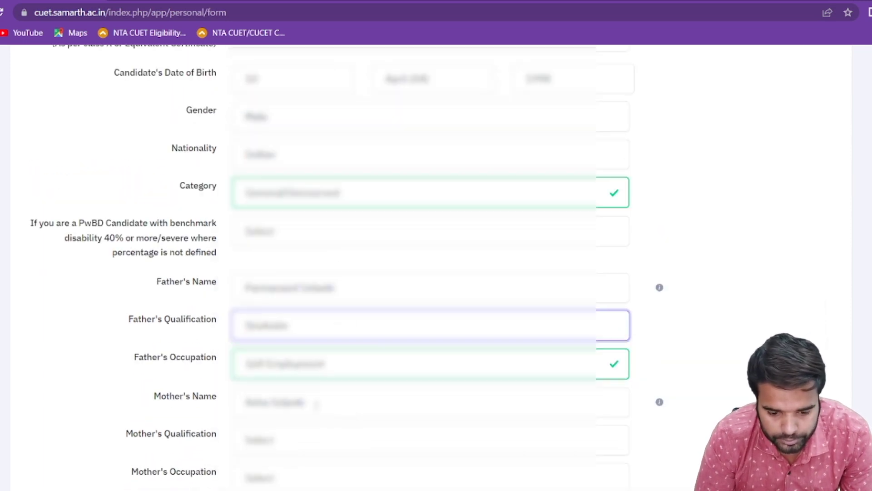
scroll(310, 236, "down", 5)
left_click(310, 235)
left_click(310, 267)
left_click(310, 266)
left_click(272, 43)
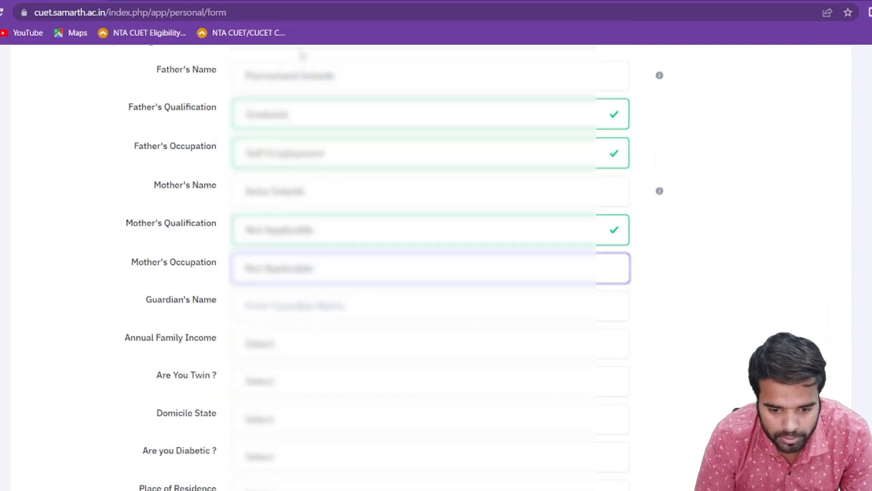
Pick the annual family income range and answer No to Are You Twin.
left_click(601, 351)
left_click(418, 221)
left_click(383, 383)
left_click(384, 432)
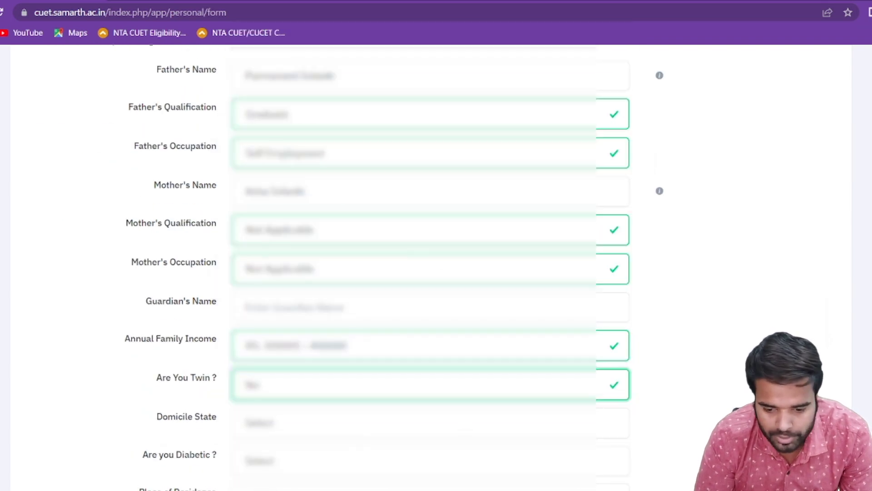
Pick the domicile state, answer No to Are you Diabetic, and choose the place of residence.
scroll(383, 409, "down", 4)
left_click(345, 234)
left_click(343, 308)
left_click(338, 272)
left_click(295, 323)
left_click(293, 311)
left_click(291, 352)
Choose the mode of preparation and set Medium of Study to English.
left_click(313, 349)
left_click(313, 387)
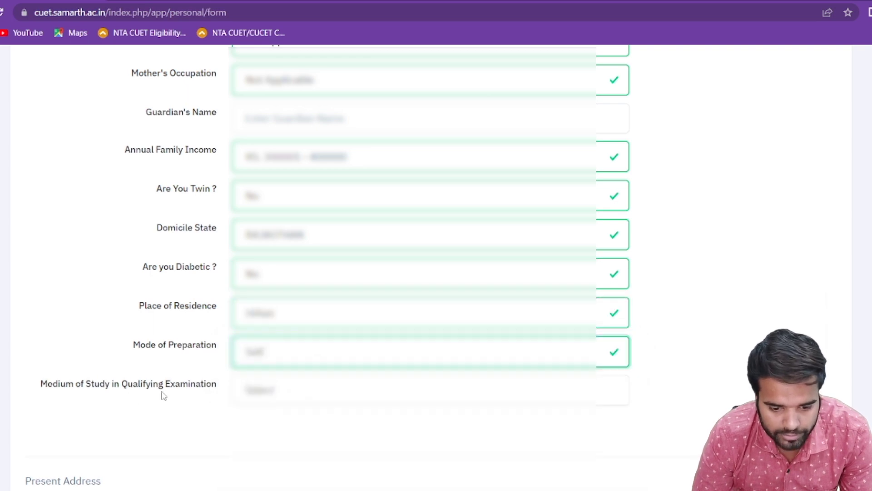
left_click(282, 389)
left_click(304, 168)
Answer Below Poverty Line, and No to Kashmiri Migrant and Ward of Defence Personnel.
scroll(638, 347, "down", 15)
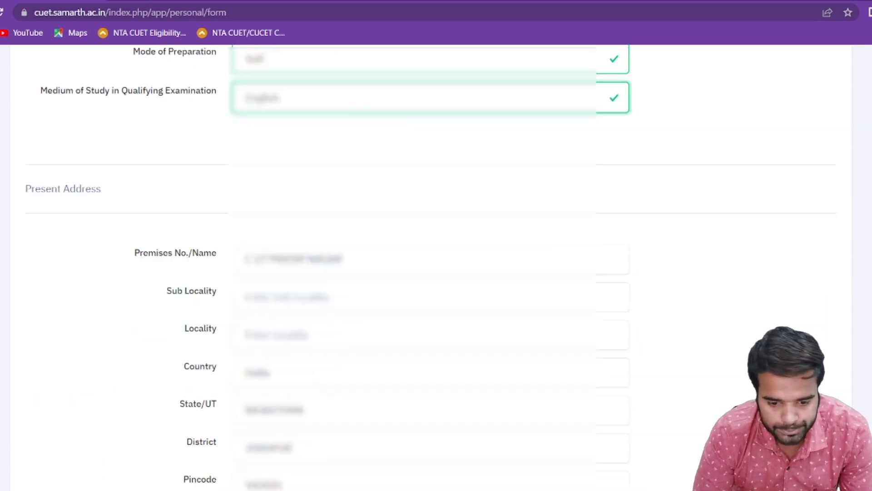
left_click(275, 259)
left_click(287, 307)
left_click(288, 300)
left_click(284, 348)
left_click(286, 337)
left_click(275, 425)
Set NCC, Sports and University Employee ward quotas to No and save the personal details.
left_click(282, 411)
left_click(295, 463)
left_click(513, 449)
left_click(545, 428)
scroll(572, 360, "down", 4)
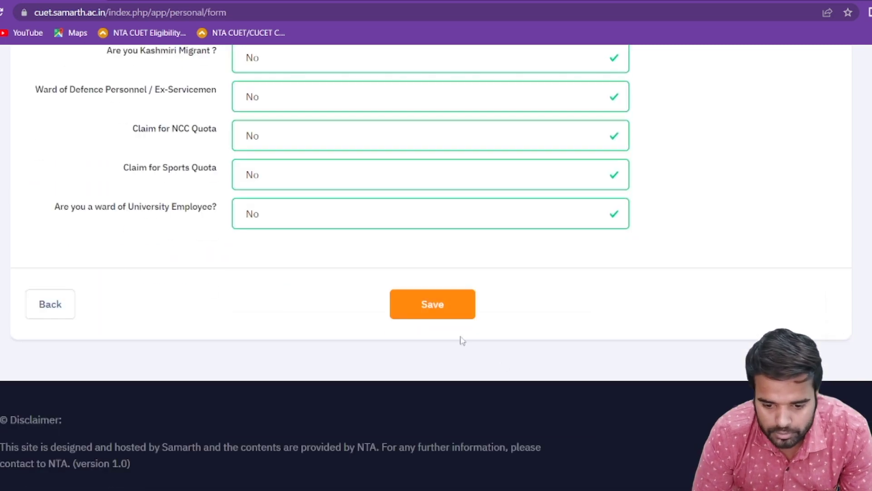
left_click(428, 305)
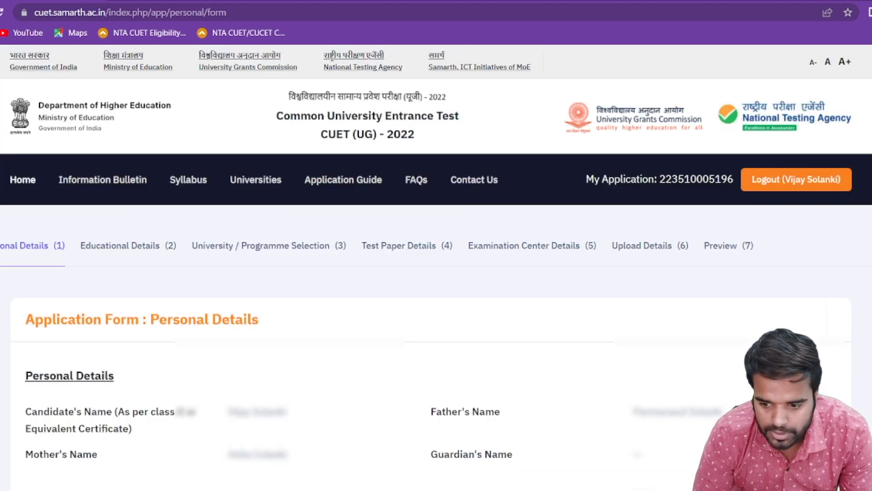
Scroll through the saved Personal Details summary down to the bottom buttons.
scroll(436, 268, "down", 9)
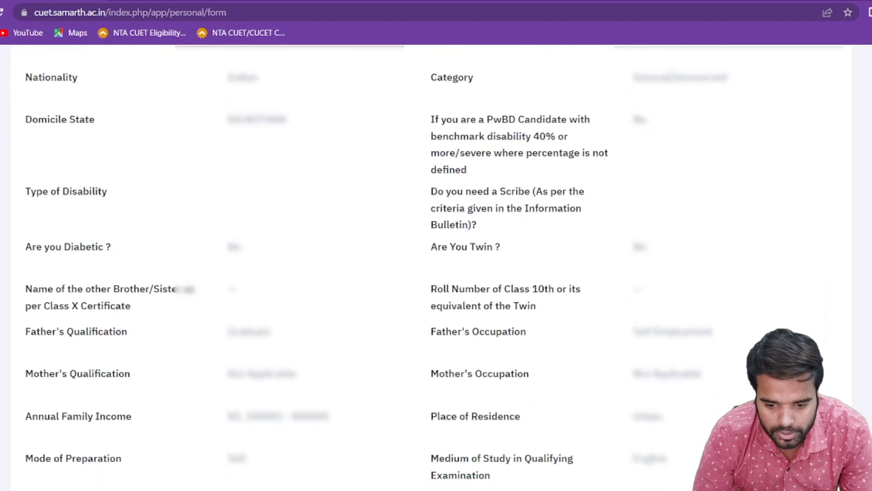
scroll(437, 267, "down", 9)
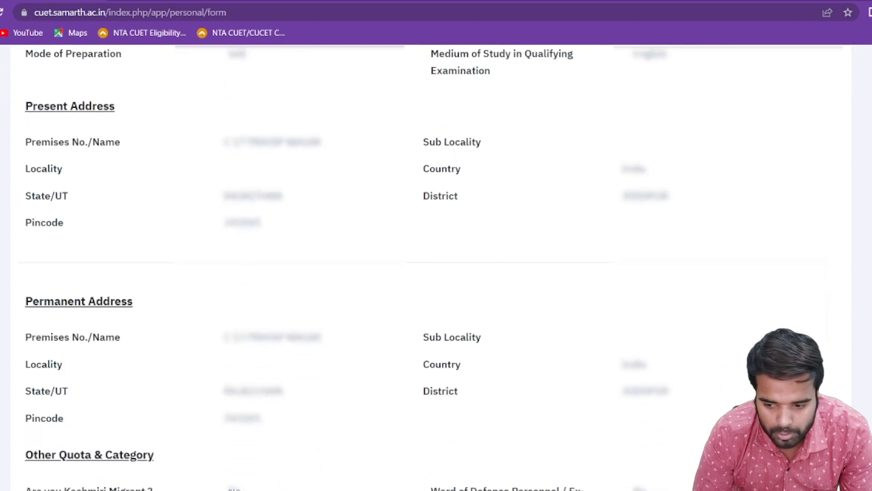
scroll(436, 267, "down", 6)
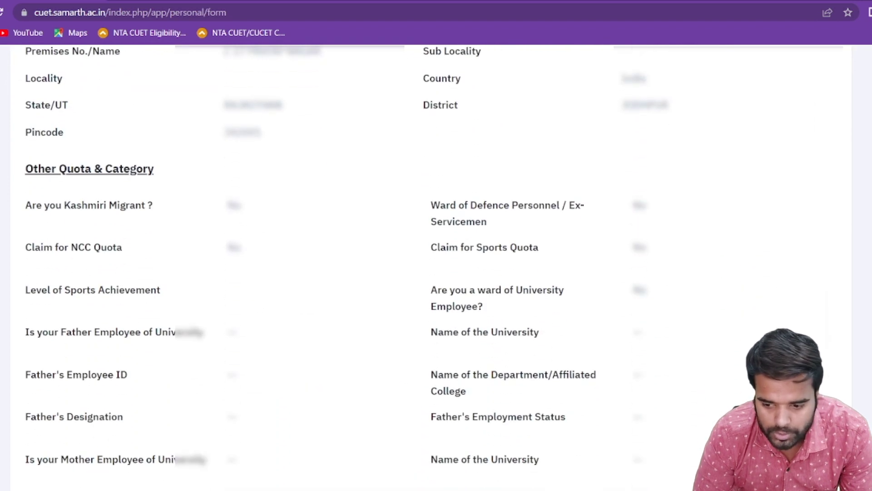
scroll(436, 267, "down", 5)
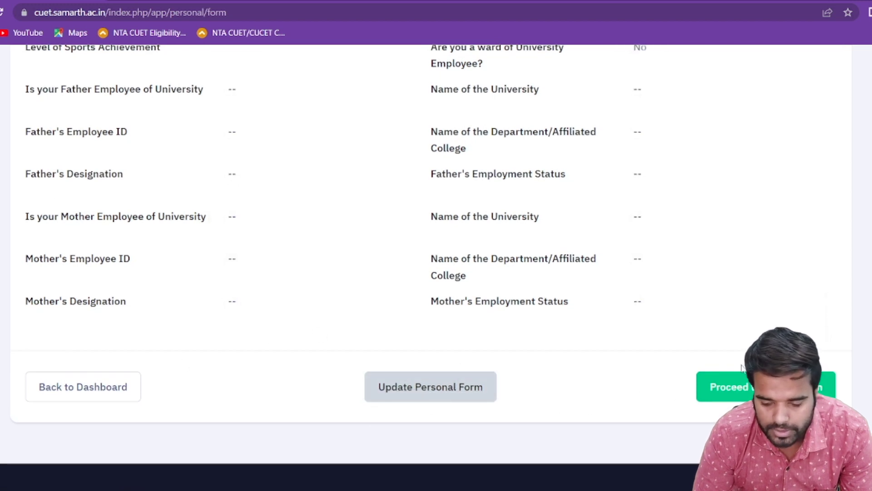
Open the educational details form and mark Class X as Passed in 2019.
left_click(706, 385)
scroll(704, 380, "down", 3)
scroll(436, 273, "down", 1)
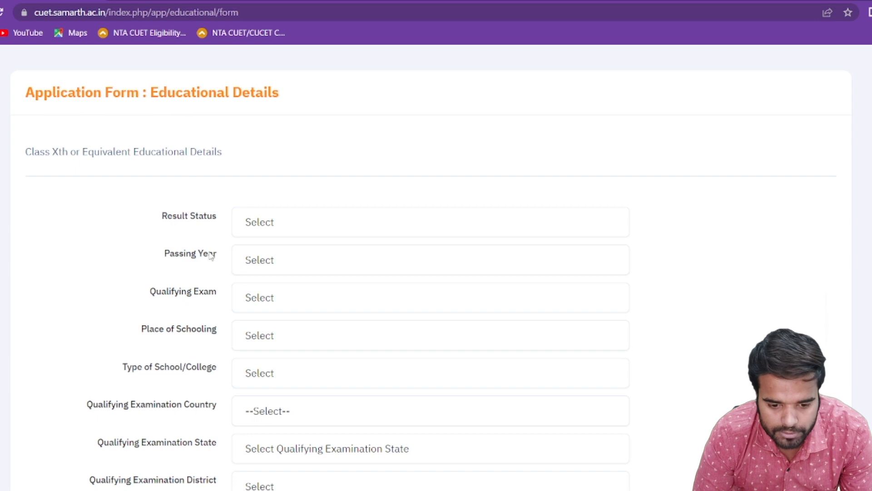
left_click(321, 226)
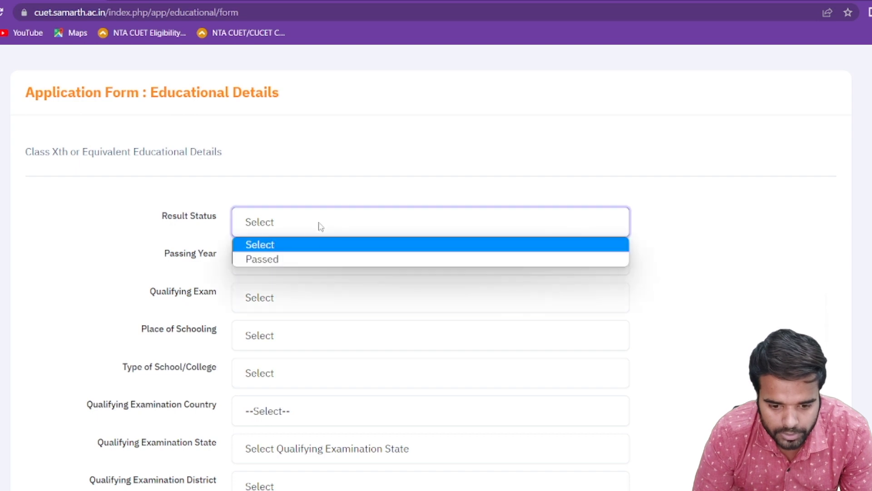
left_click(300, 259)
left_click(298, 259)
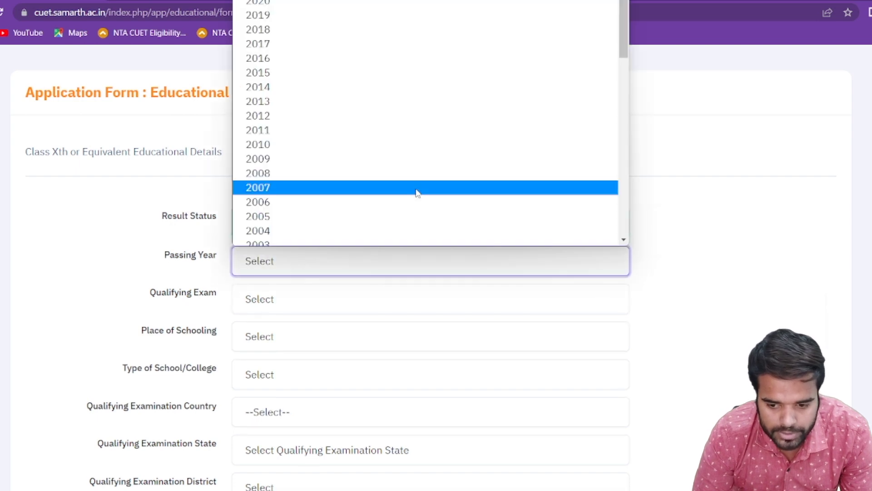
left_click_drag(623, 54, 631, 232)
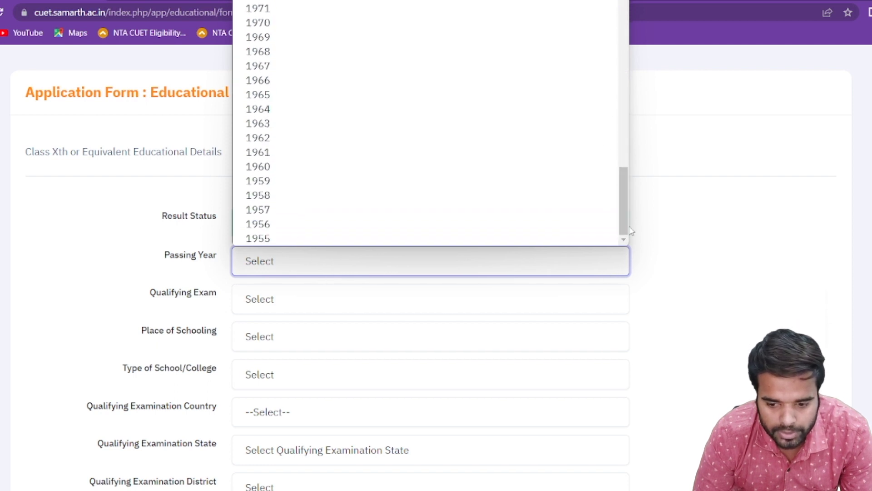
type("2019")
key("Return")
Set Class X qualifying exam to 10th or Equivalent, Urban schooling, Government School.
left_click(376, 300)
left_click(354, 339)
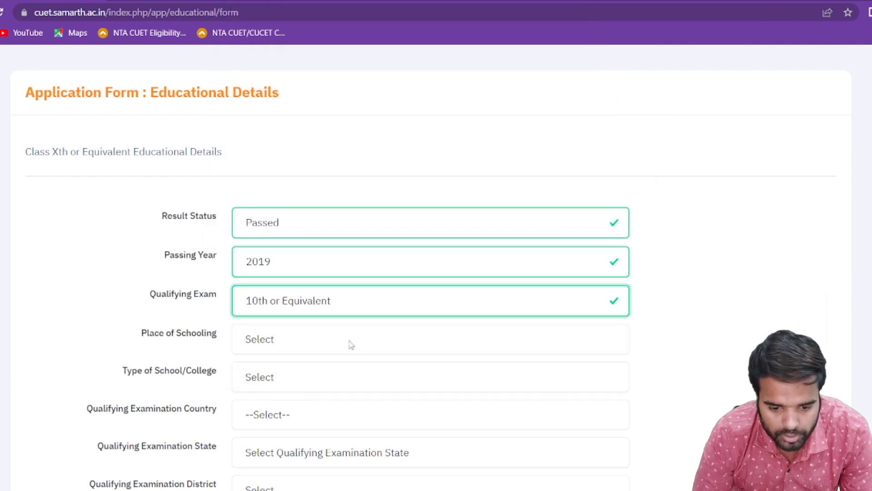
left_click(350, 344)
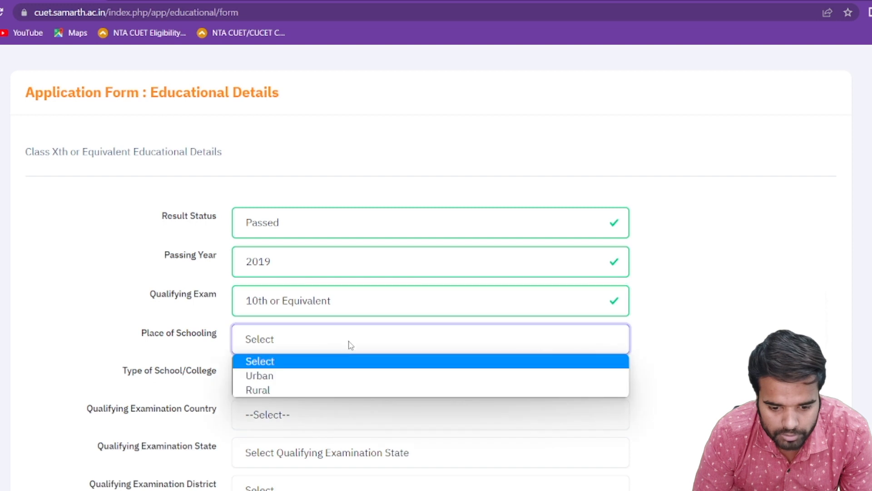
left_click(311, 376)
left_click(353, 386)
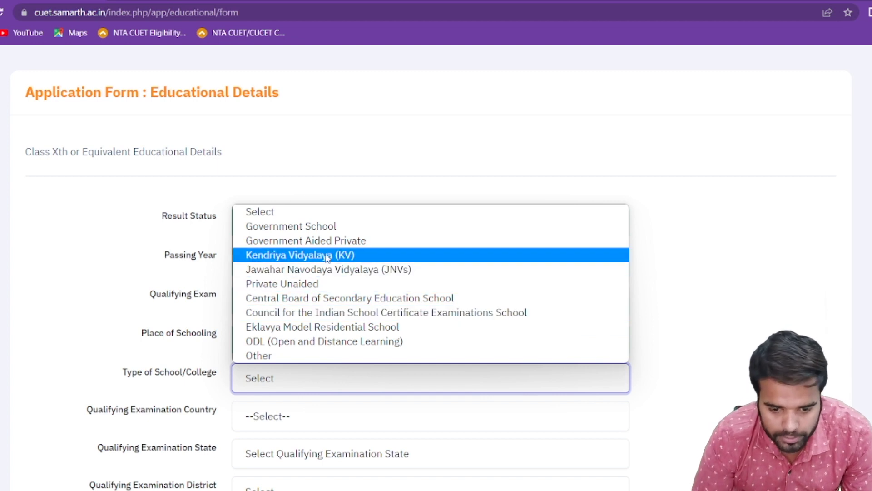
key("Escape")
key("Down")
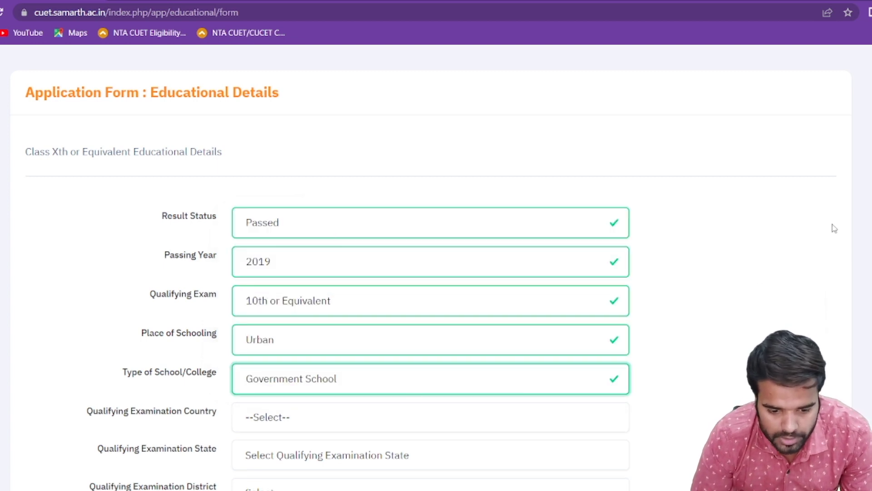
Set the Class X examination location to India, Rajasthan, Jodhpur district.
scroll(418, 212, "down", 3)
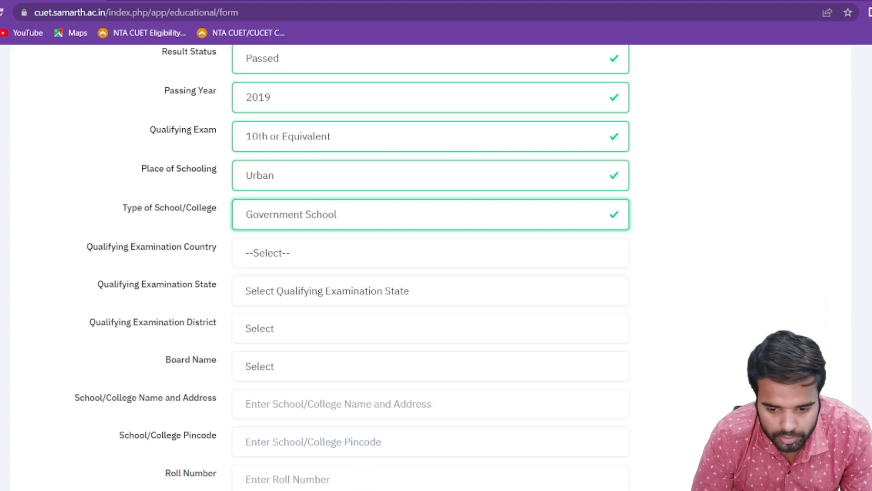
left_click(348, 254)
key("Escape")
key("Down")
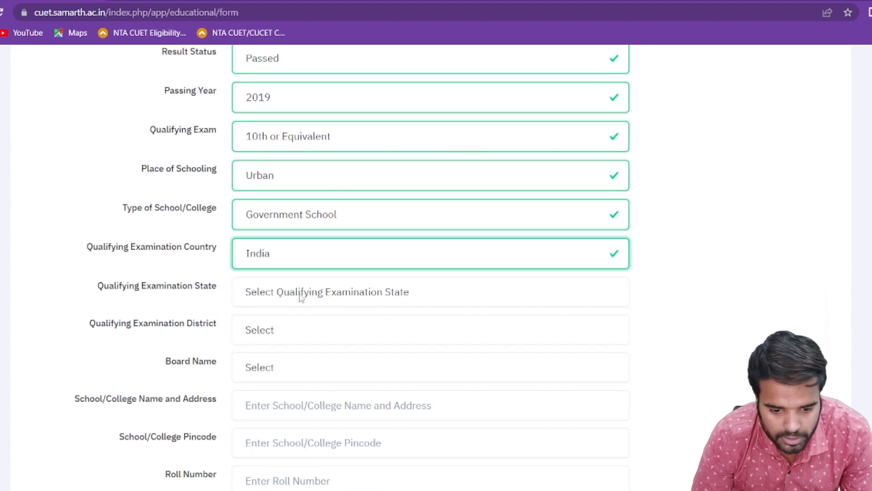
left_click(311, 292)
type("r")
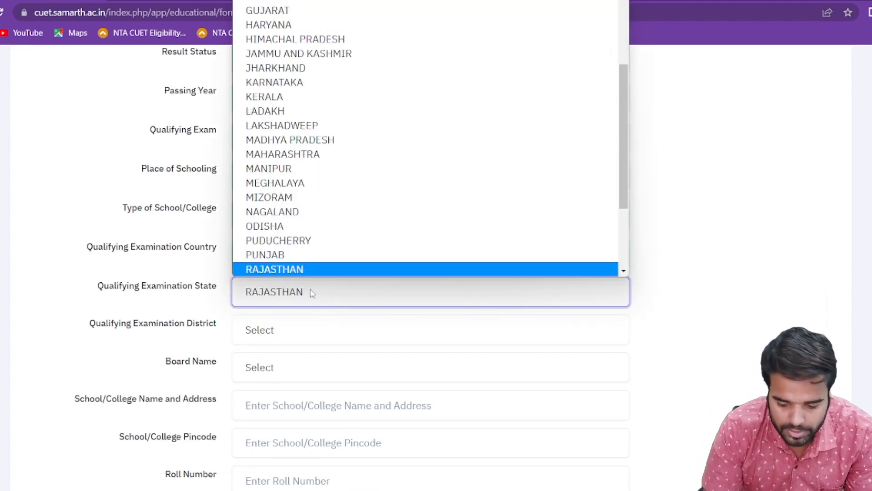
key("Return")
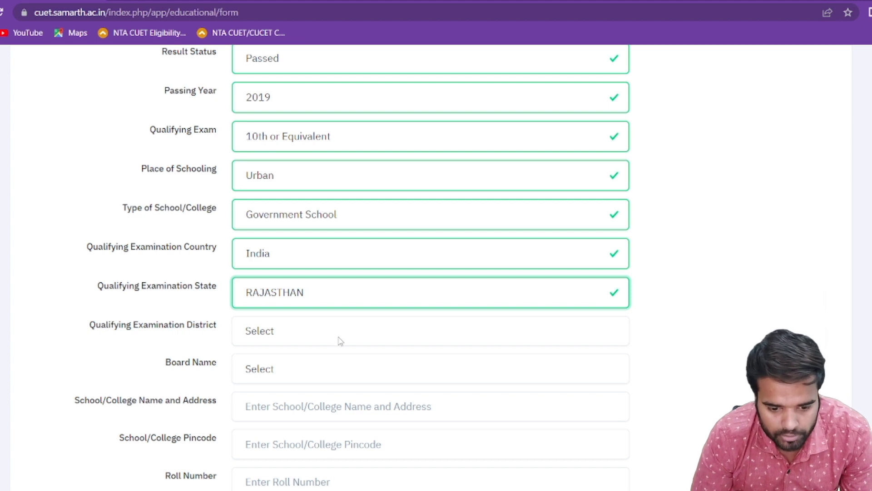
left_click(340, 341)
type("jo")
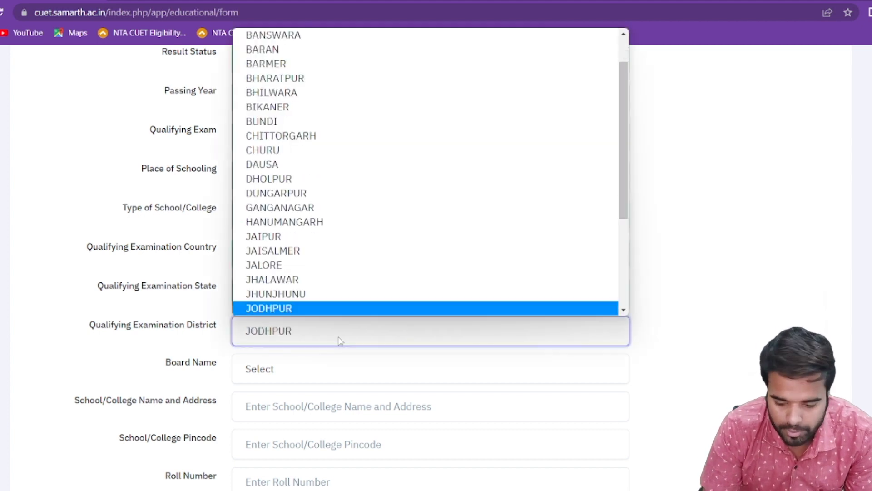
key("Return")
Choose Rajasthan Board of Secondary Education, enter school 'AVM', its pincode and the roll number.
left_click(346, 370)
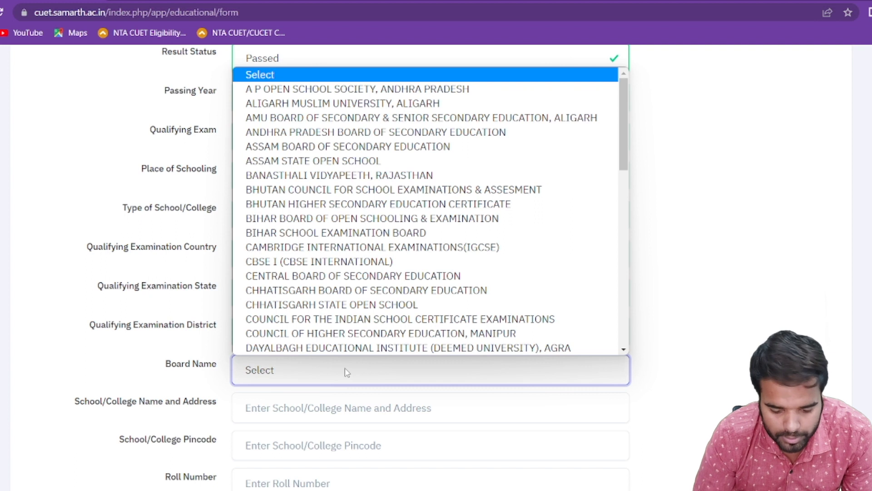
type("r")
key("Return")
left_click(355, 404)
type("A")
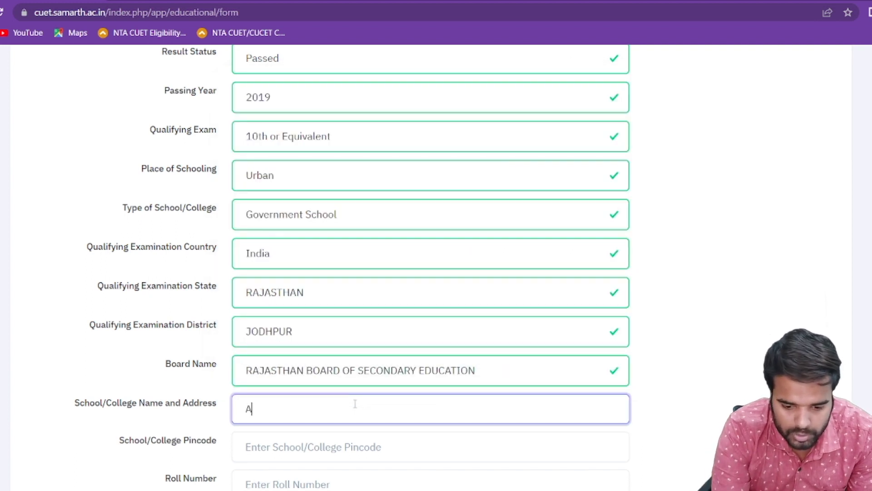
type("VM")
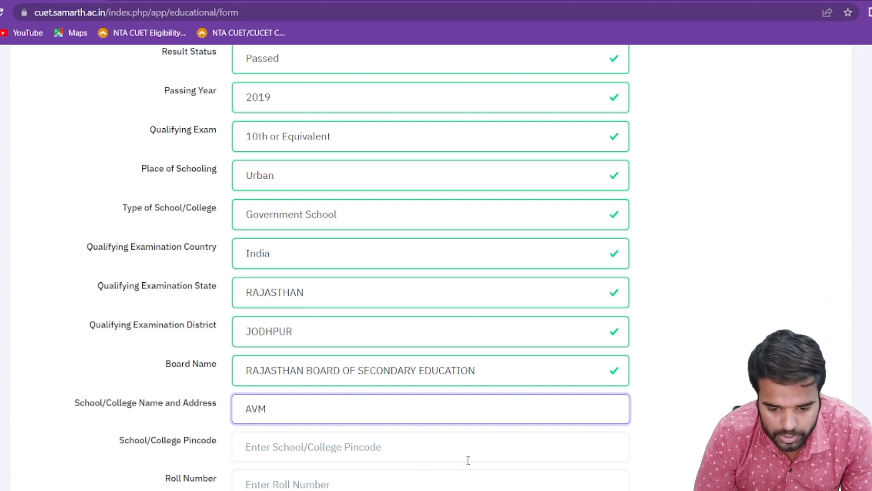
left_click(468, 460)
scroll(431, 264, "down", 3)
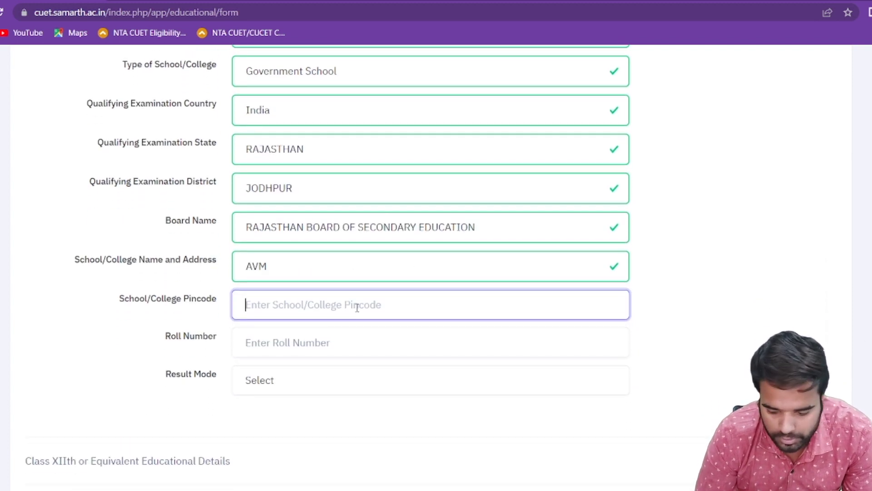
type("12345")
left_click(355, 340)
type("123456")
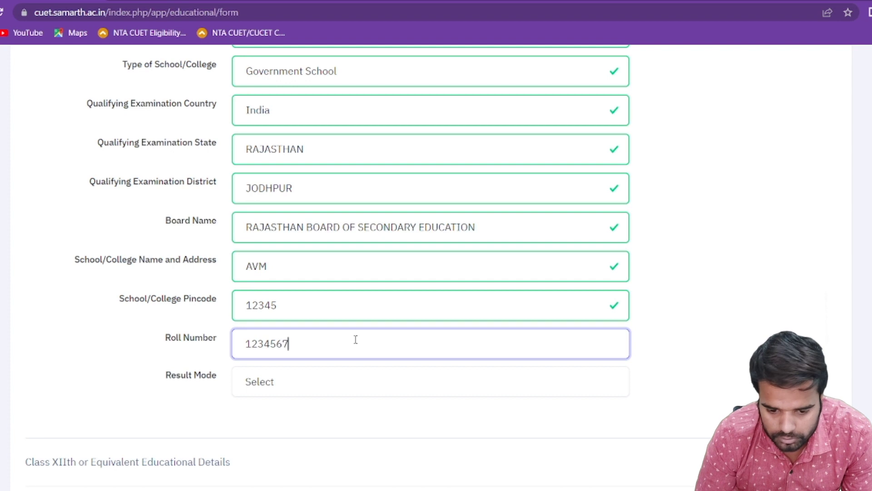
Record the Class X result as Percentage with 80 of 100 marks.
left_click(363, 384)
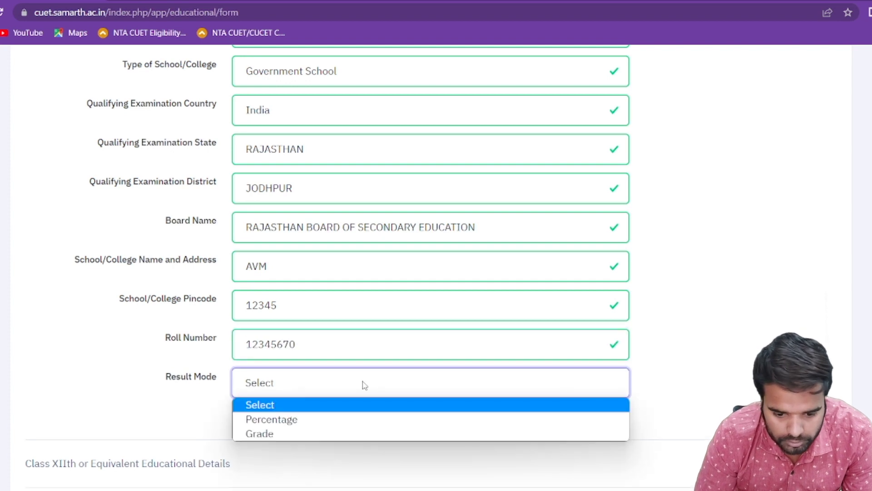
left_click(329, 420)
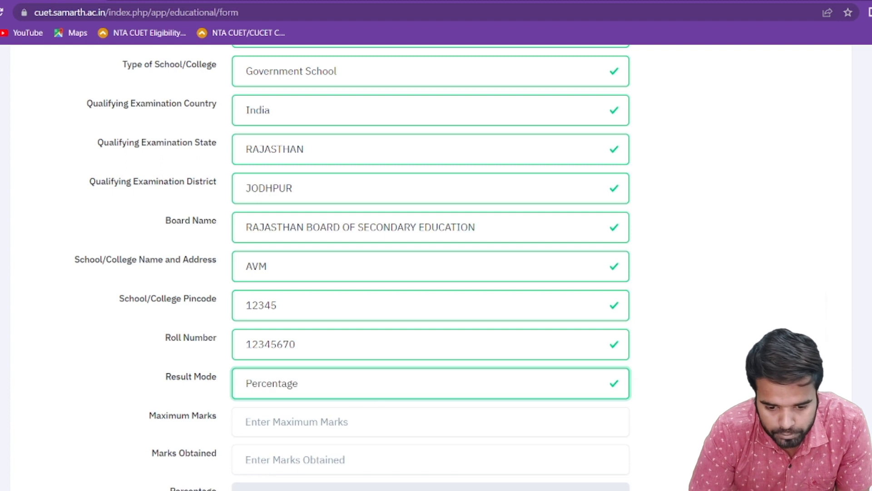
scroll(482, 306, "down", 3)
left_click(461, 282)
left_click(444, 318)
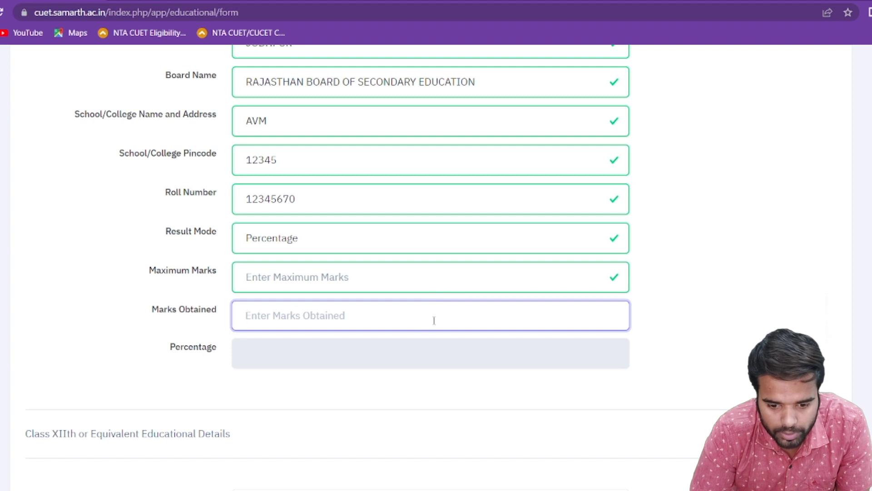
left_click(436, 288)
type("100")
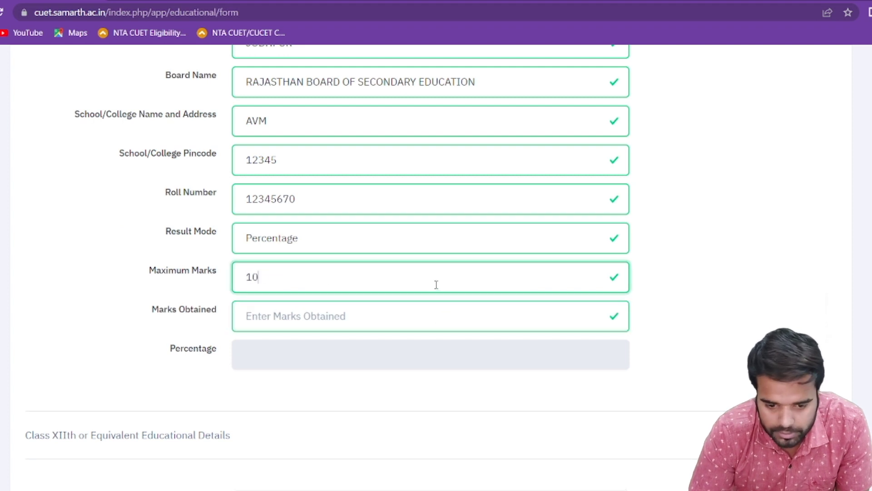
left_click(441, 322)
type("80")
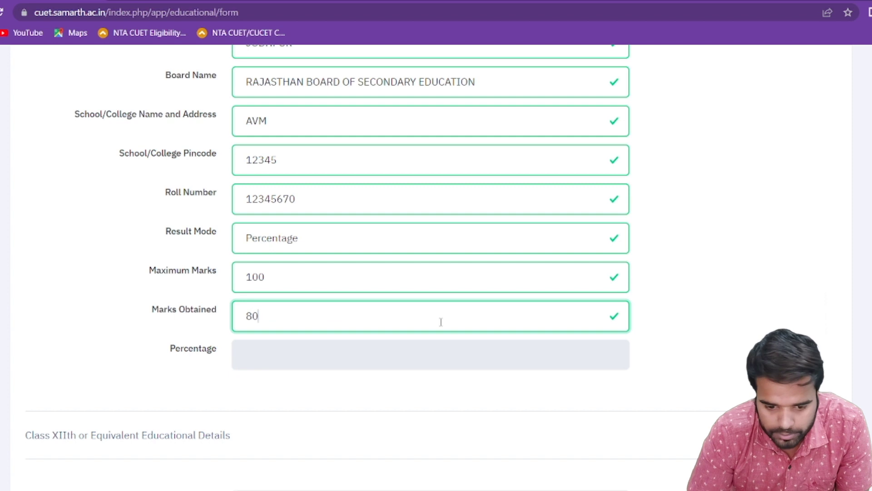
scroll(431, 268, "down", 6)
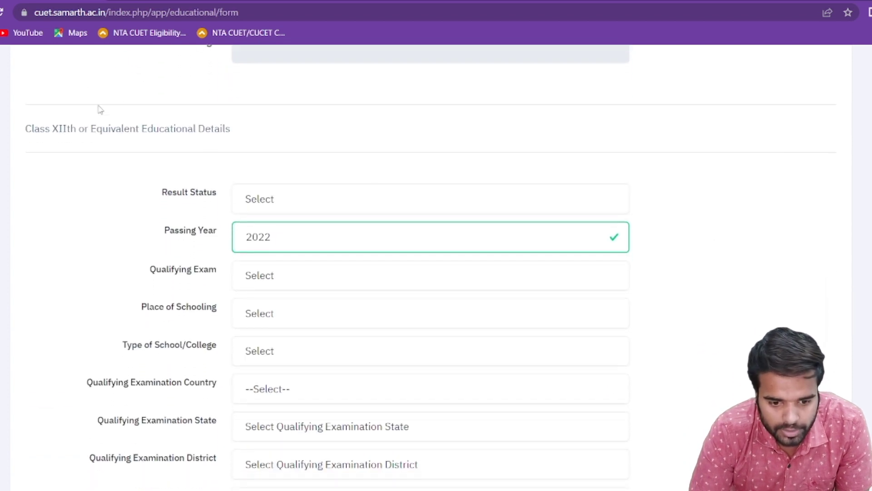
Mark Class XII as Appearing, 12th or Equivalent, Urban, Government School.
left_click(342, 211)
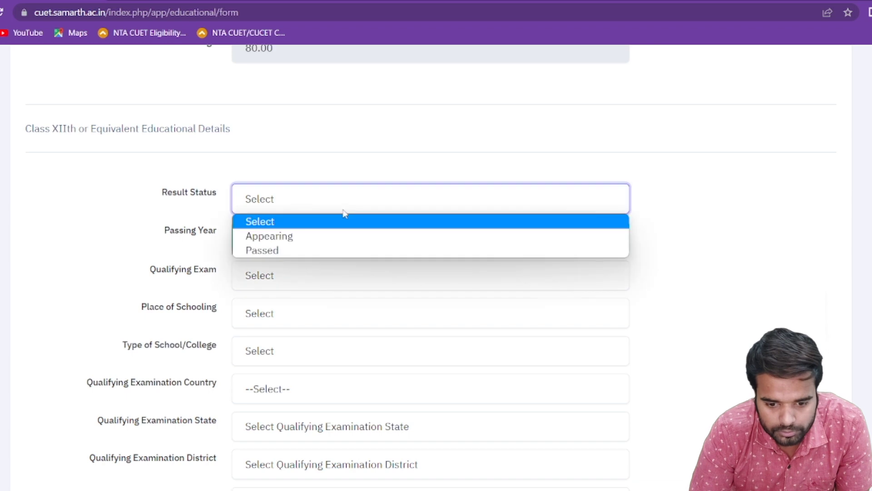
left_click(338, 237)
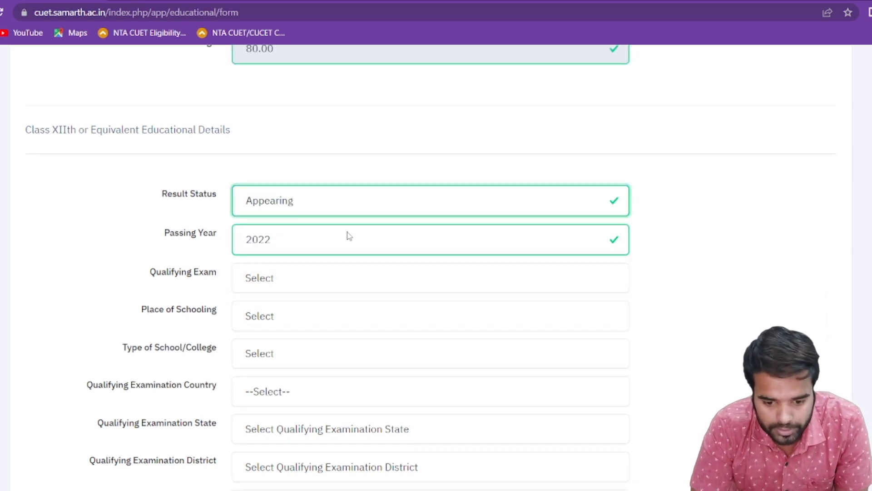
left_click(432, 288)
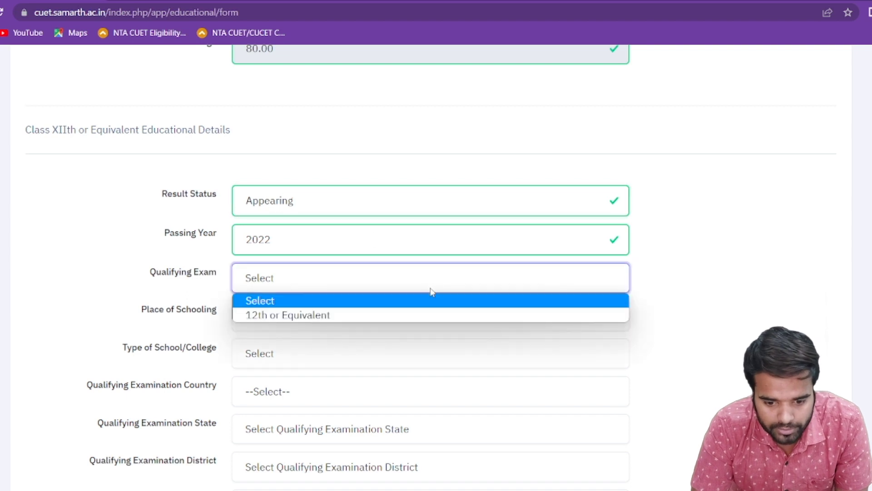
left_click(422, 315)
left_click(423, 327)
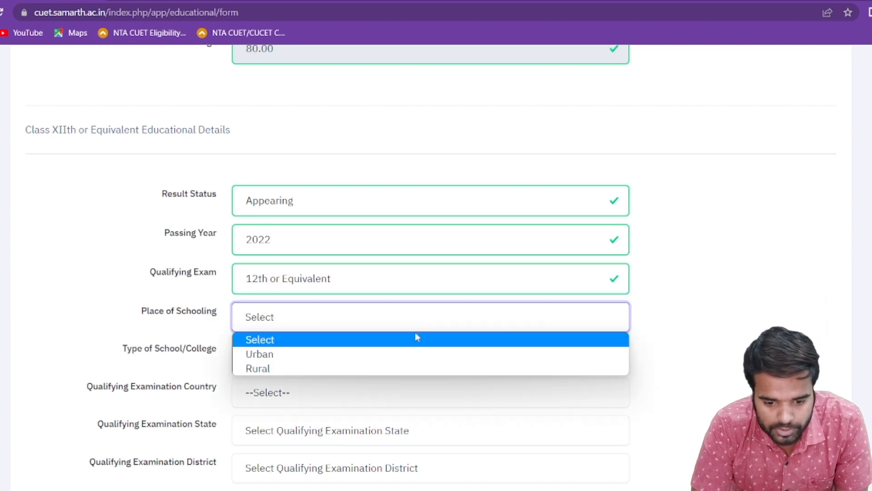
left_click(403, 354)
left_click(399, 364)
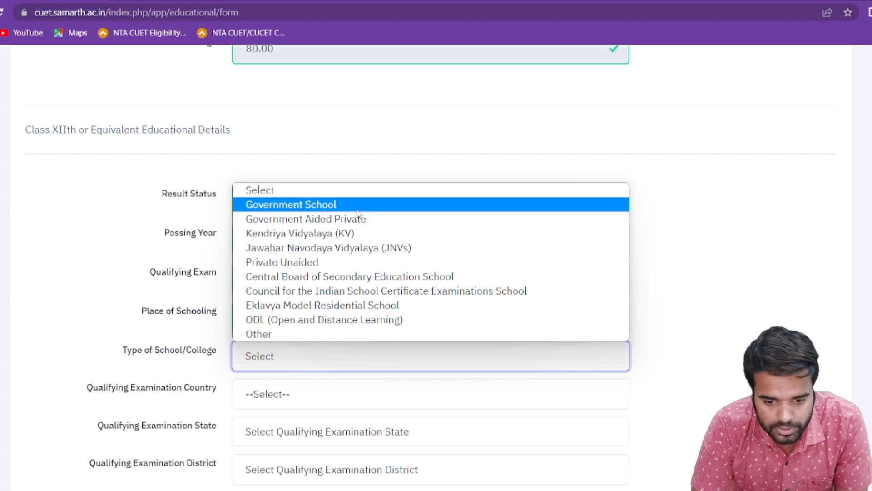
left_click(358, 209)
Set the Class XII examination country to India and state to Rajasthan.
scroll(408, 218, "down", 3)
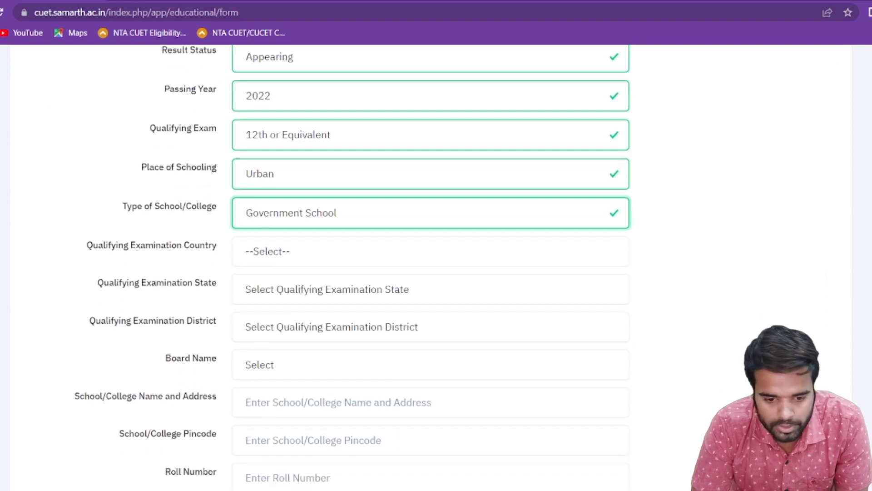
left_click(369, 254)
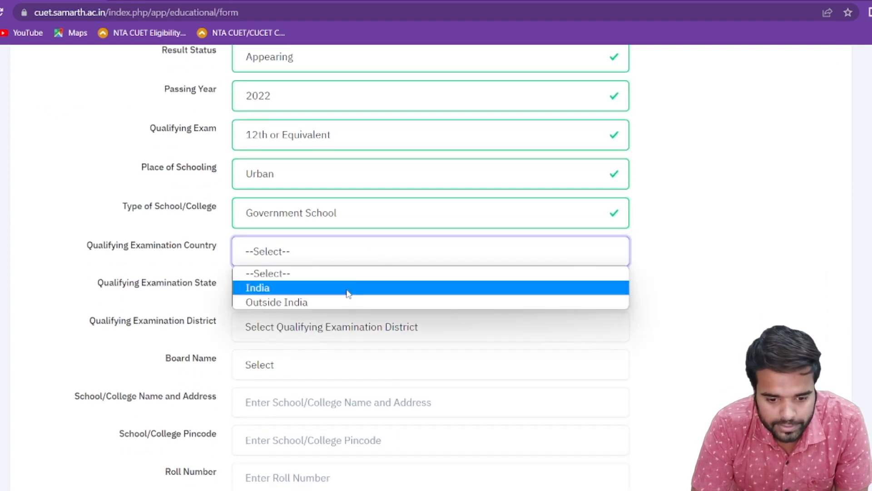
left_click(348, 288)
left_click(360, 296)
key("r")
key("Return")
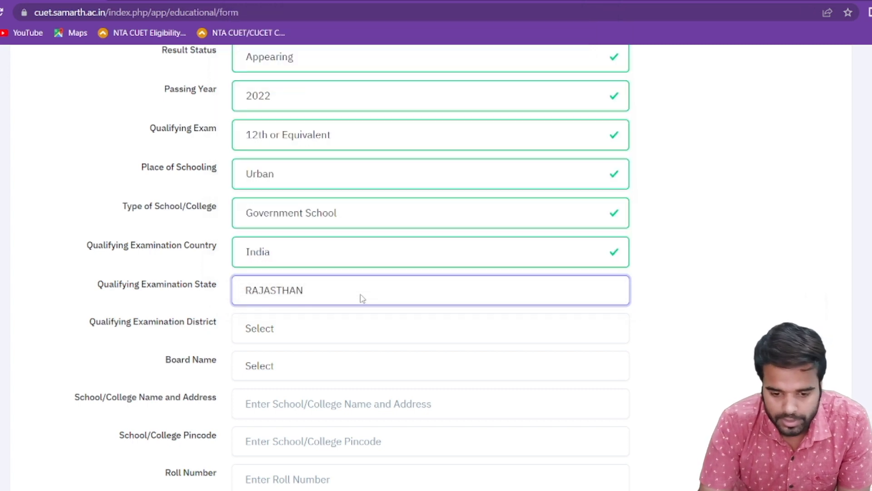
Choose Jodhpur district and Rajasthan Board of Secondary Education for Class XII.
left_click(368, 336)
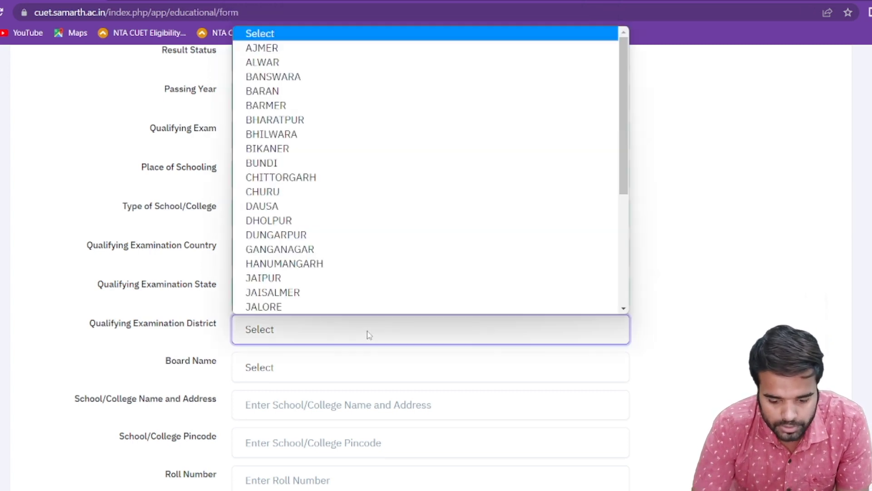
key("j")
key("o")
key("Return")
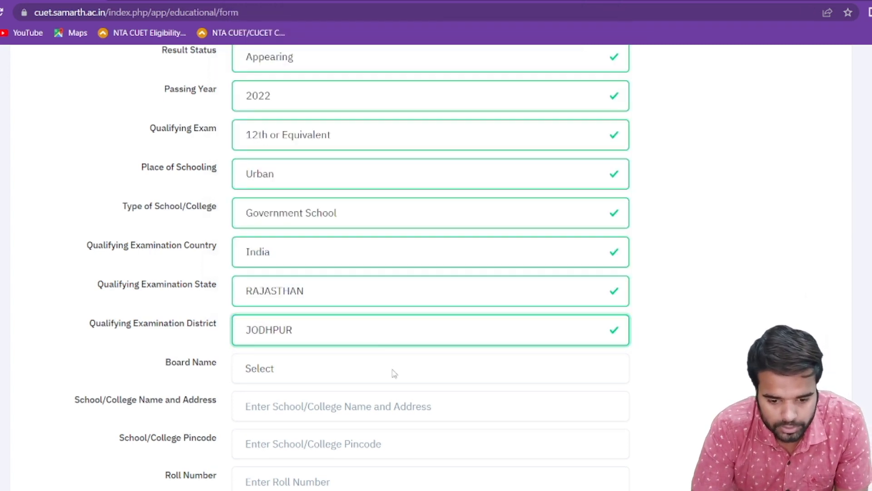
left_click(394, 373)
key("r")
key("a")
key("j")
key("Return")
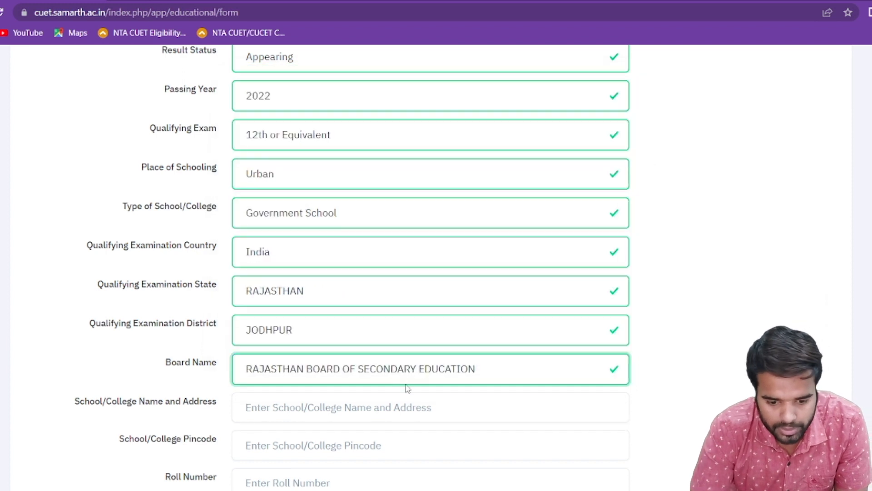
Enter Class XII school 'AVM', its pincode and the roll number, then save.
scroll(430, 272, "down", 4)
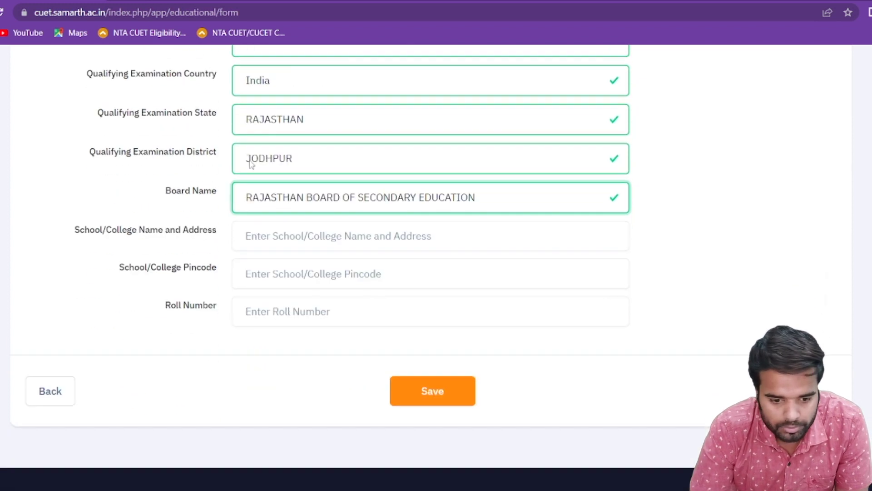
left_click(330, 241)
type("AVM")
left_click(375, 285)
type("123456")
left_click(385, 316)
type("123456789")
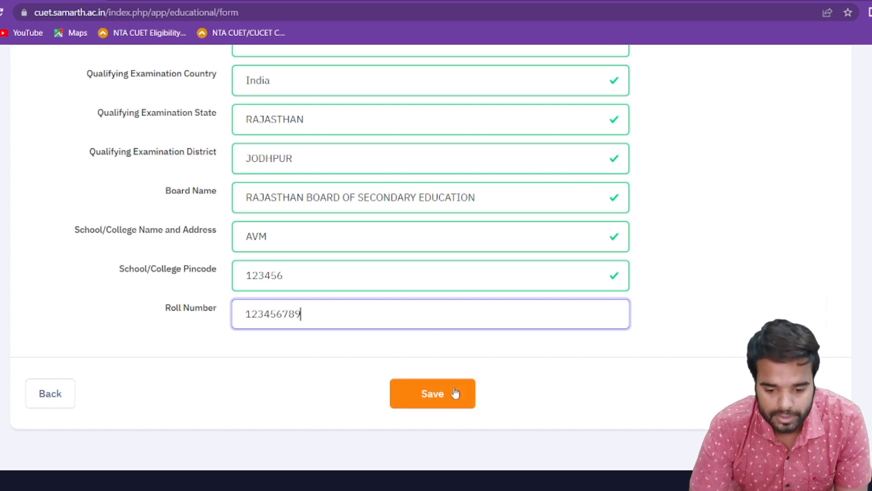
left_click(443, 394)
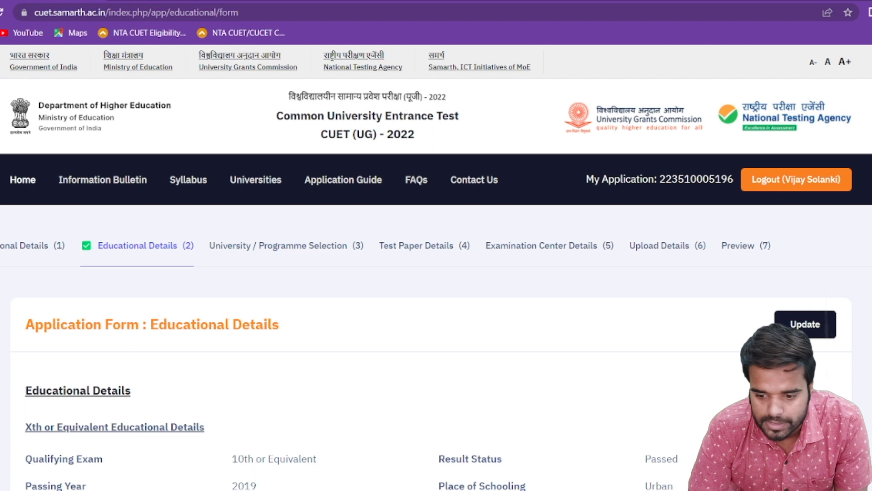
Proceed from the Educational Details summary to University / Programme Selection.
scroll(436, 267, "down", 15)
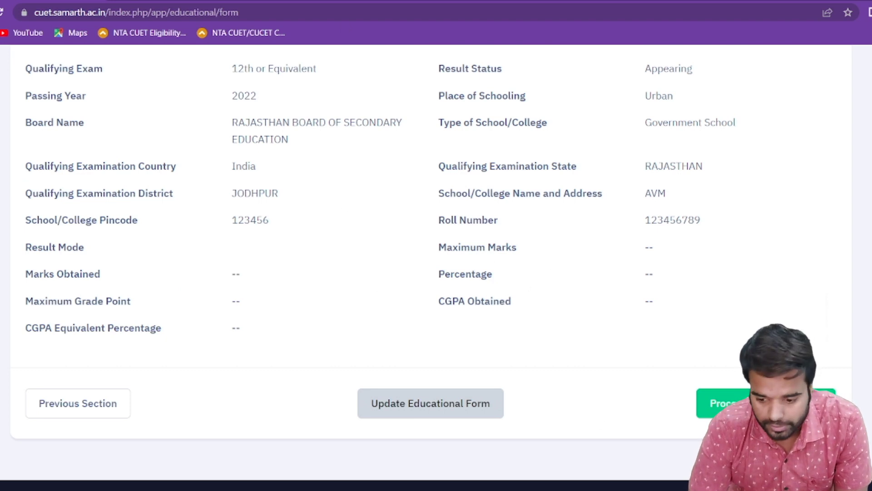
left_click(722, 403)
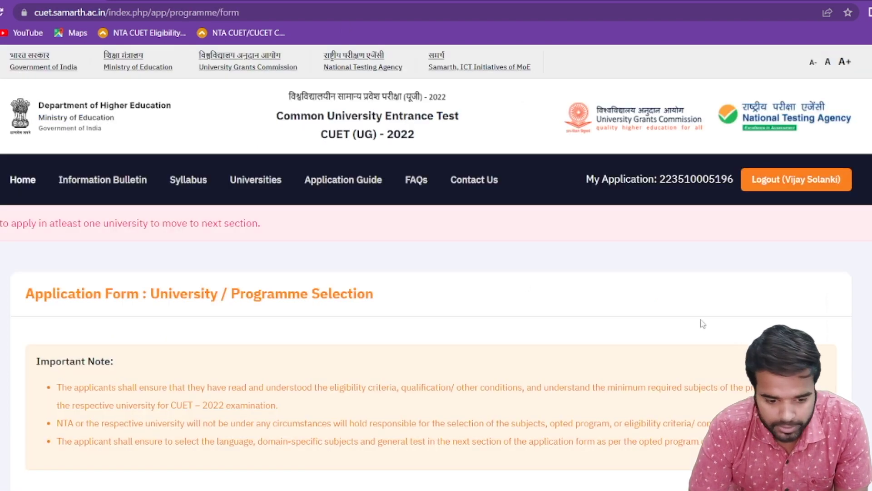
Add Jamia Millia Islamia with B.A. (Hons) Economics to the programme list.
scroll(116, 296, "down", 5)
left_click(121, 294)
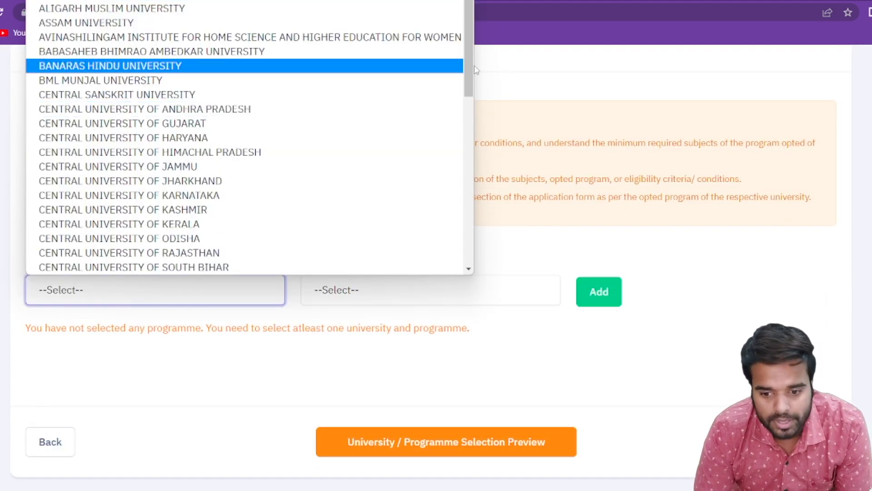
left_click_drag(470, 69, 455, 289)
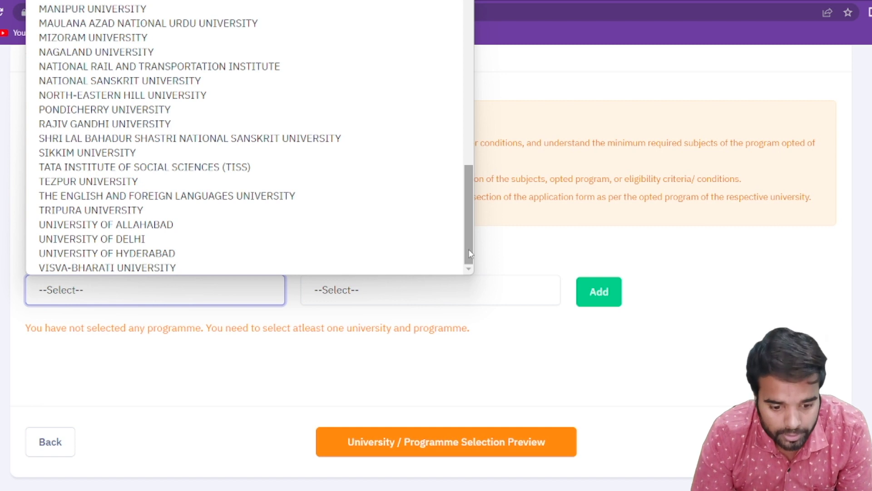
key("d")
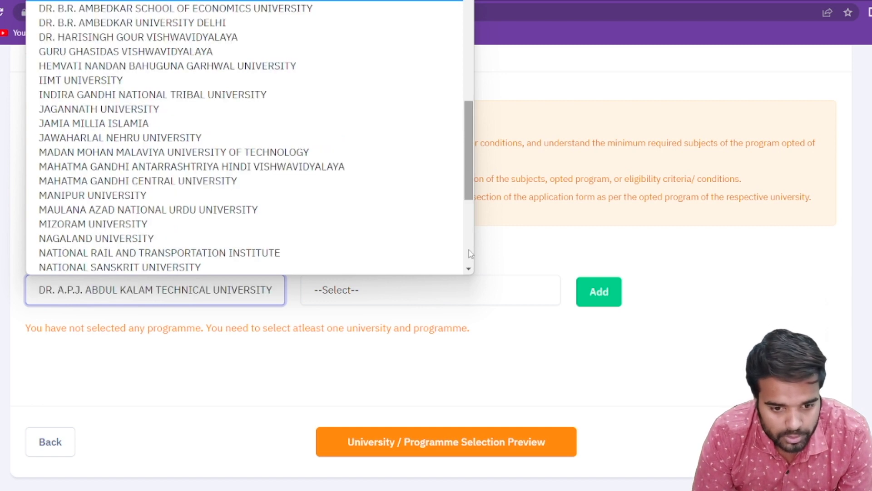
type("jamia")
left_click(463, 296)
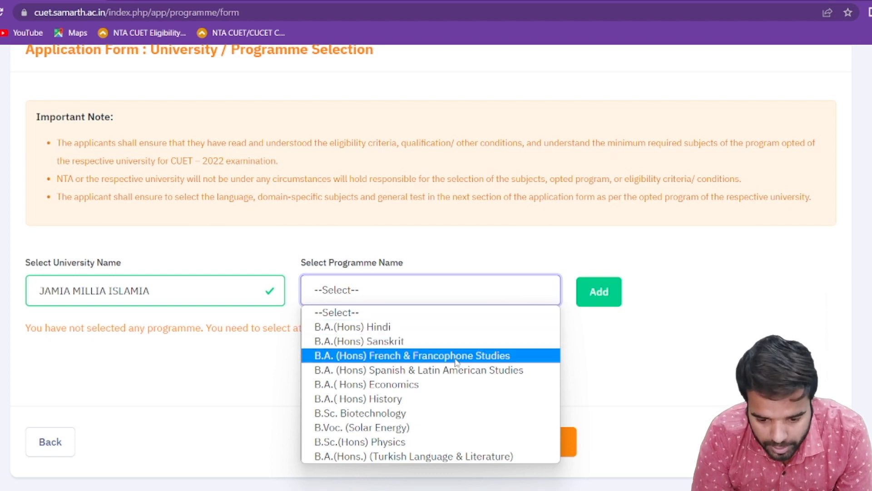
left_click(446, 386)
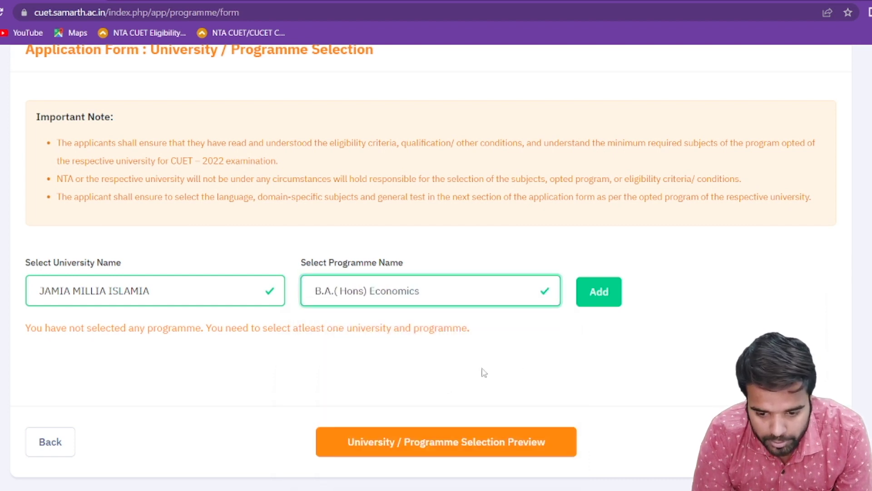
left_click(607, 297)
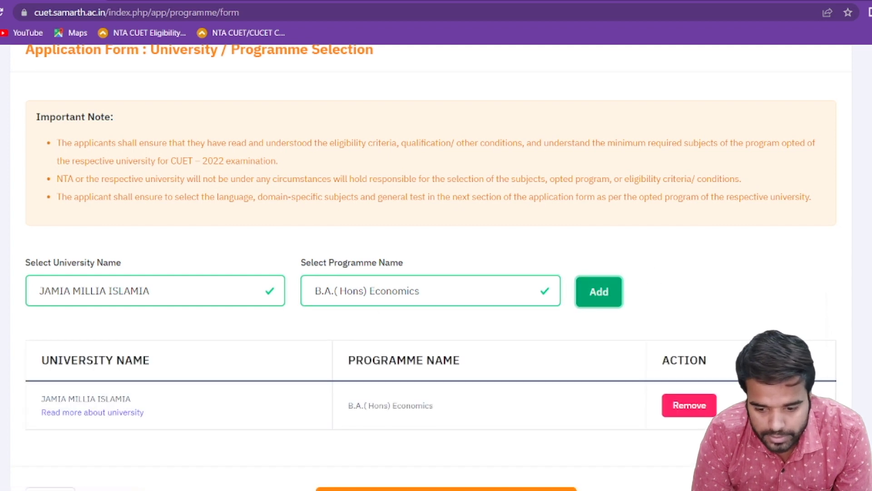
Preview the university and programme selection, then proceed to test paper selection.
scroll(442, 288, "down", 3)
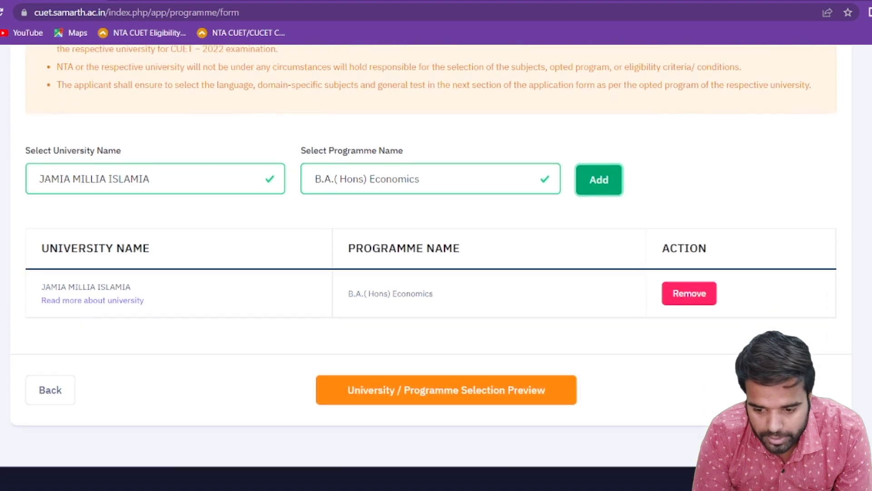
scroll(443, 308, "down", 2)
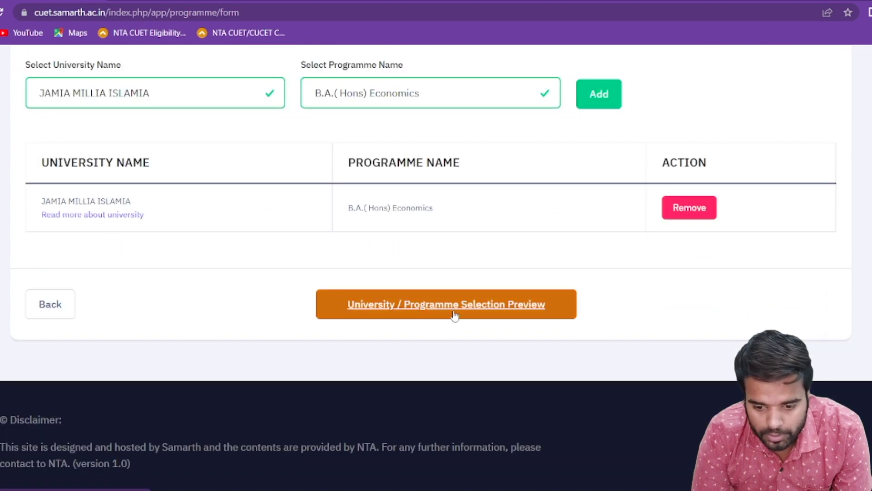
left_click(455, 315)
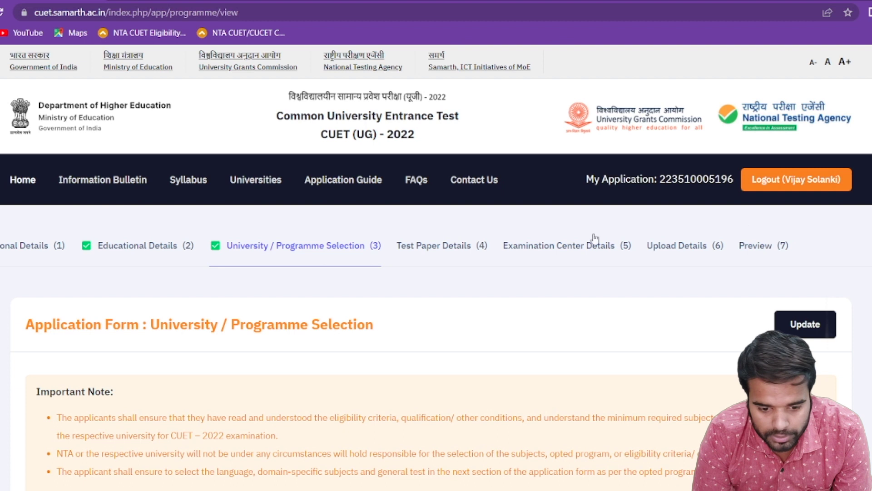
scroll(683, 296, "down", 6)
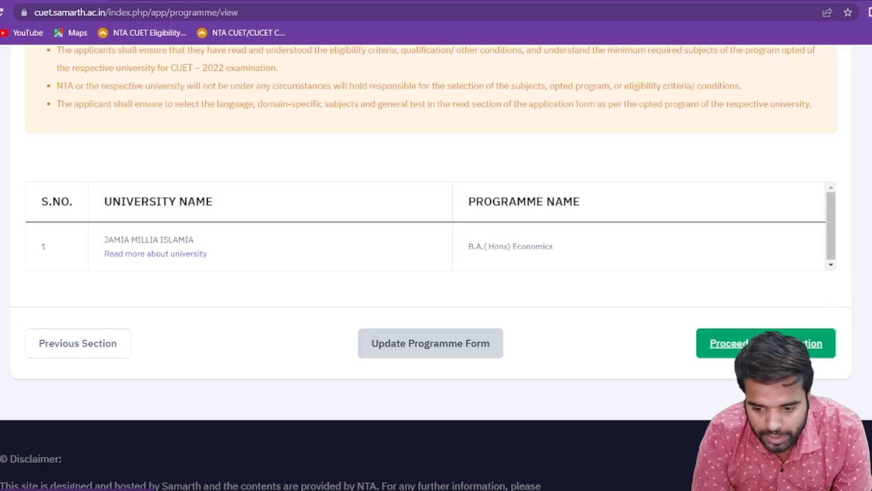
left_click(772, 344)
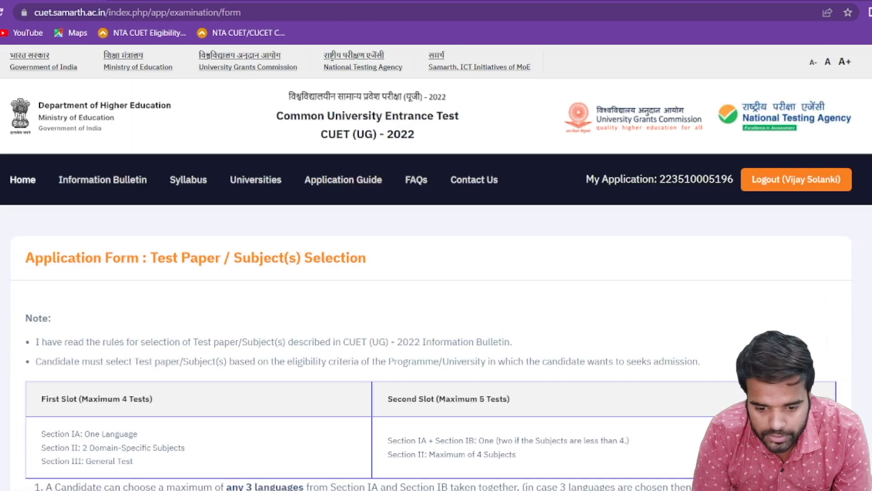
Choose Hindi for the Section IA language and No for the General Test.
scroll(100, 253, "down", 3)
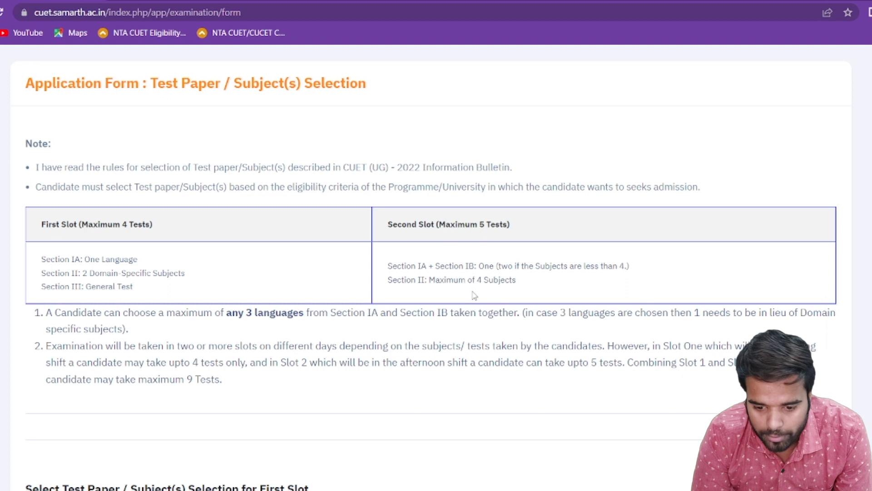
scroll(436, 272, "down", 3)
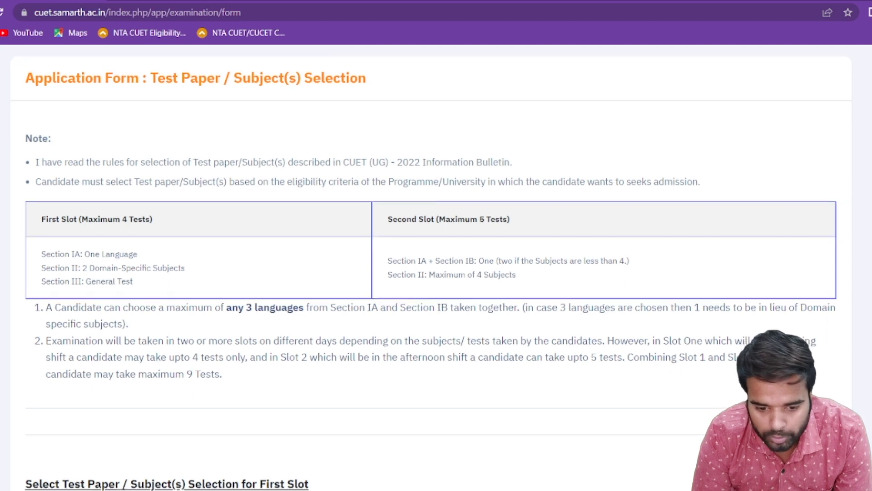
scroll(436, 273, "down", 4)
left_click(436, 273)
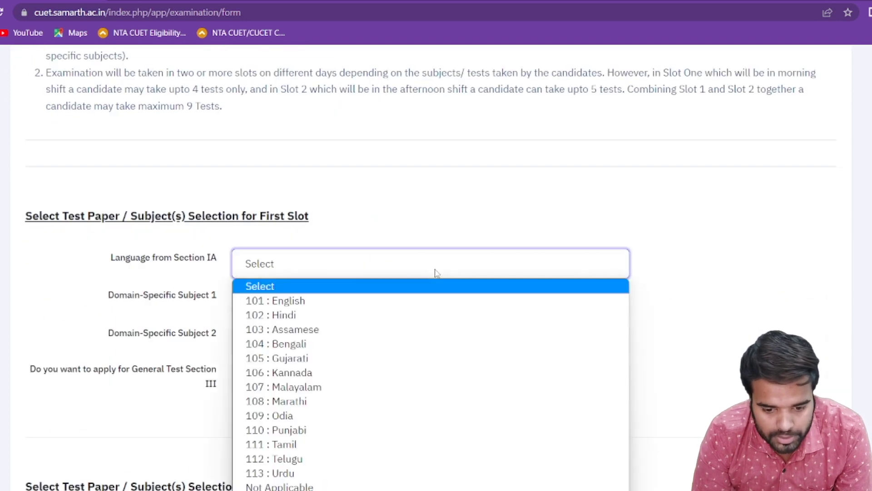
left_click(376, 313)
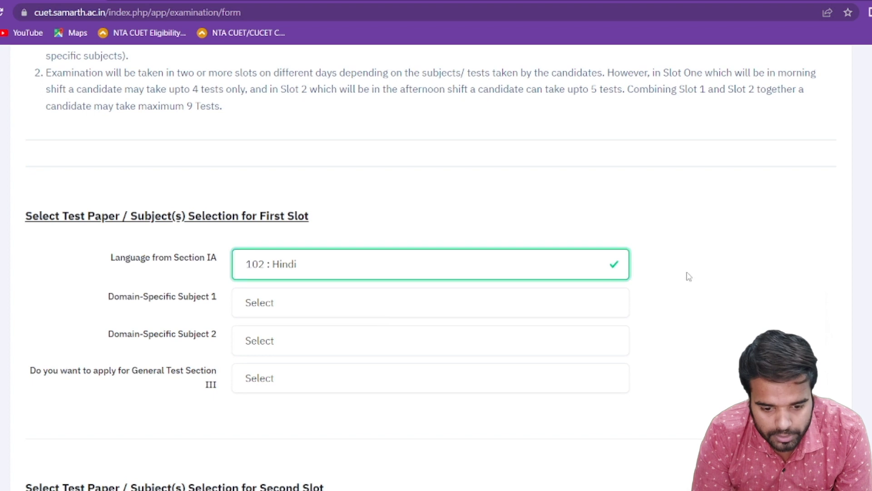
scroll(459, 323, "down", 2)
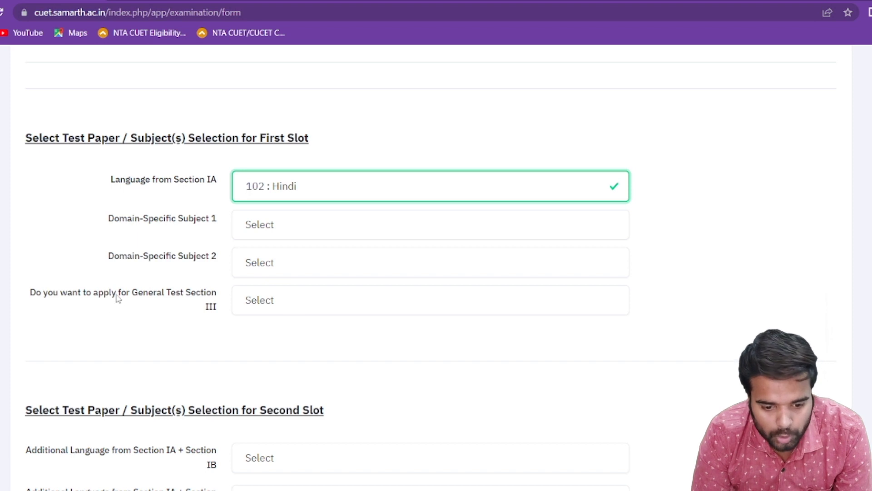
left_click(471, 307)
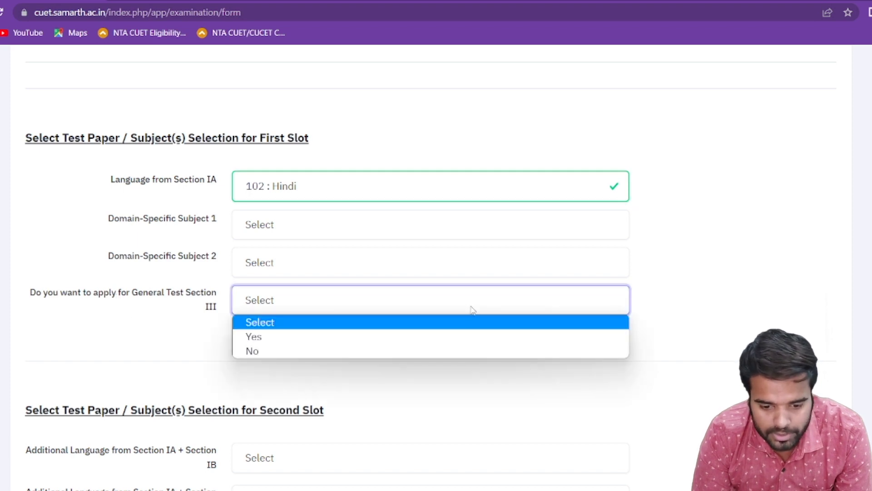
left_click(367, 350)
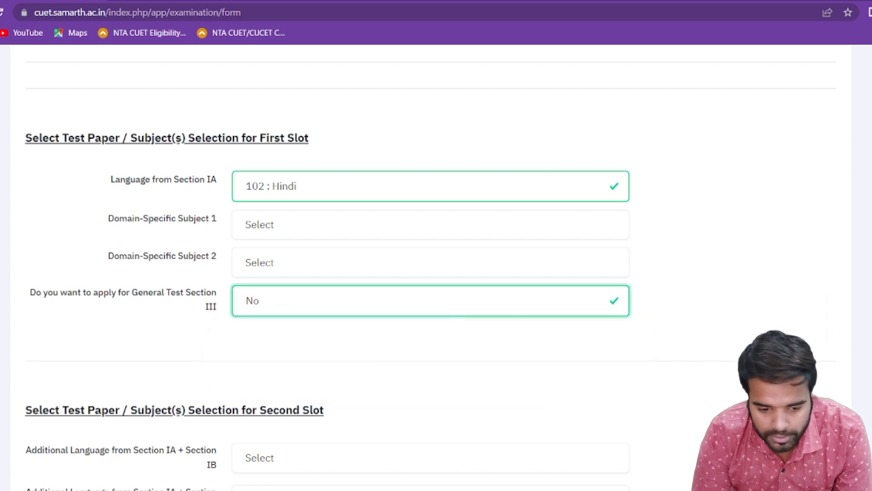
Set English as the additional language with Gujarati in lieu.
scroll(436, 268, "down", 5)
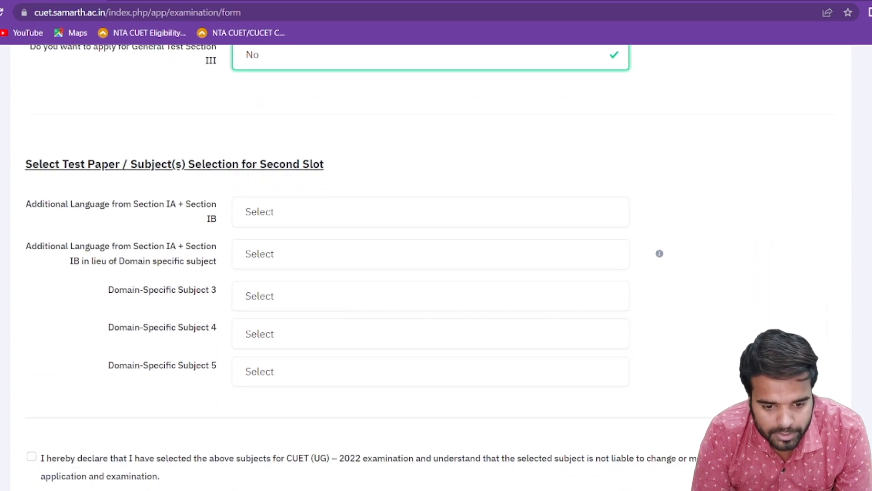
scroll(512, 270, "down", 1)
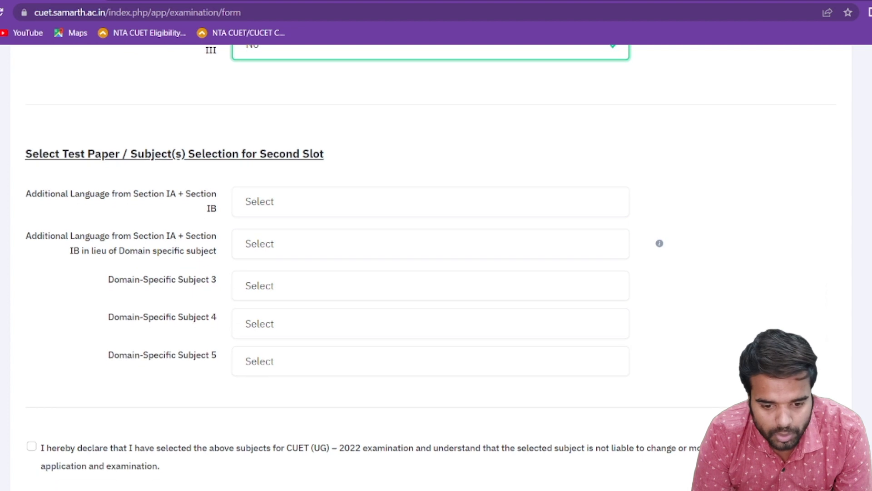
left_click(467, 213)
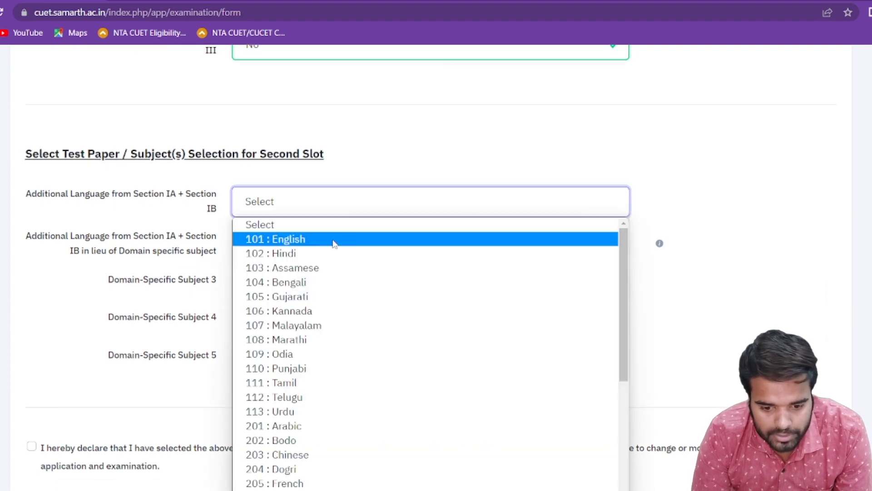
left_click(320, 241)
left_click(370, 211)
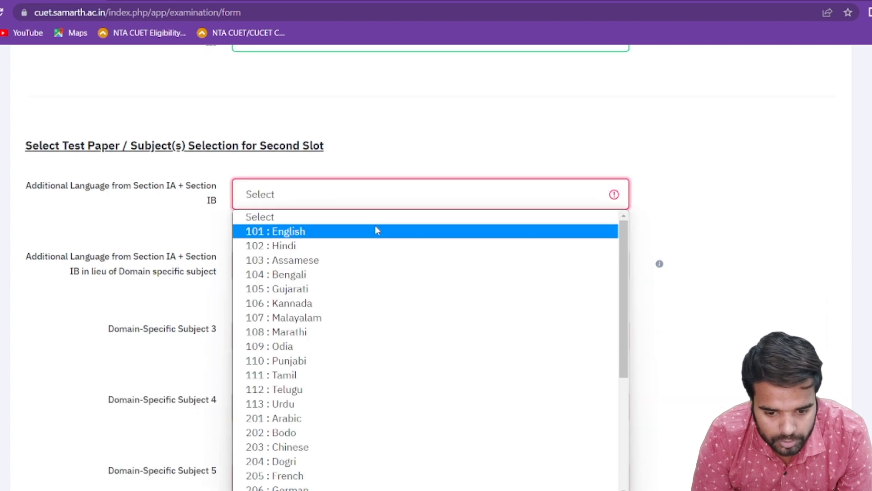
left_click(379, 232)
left_click(354, 242)
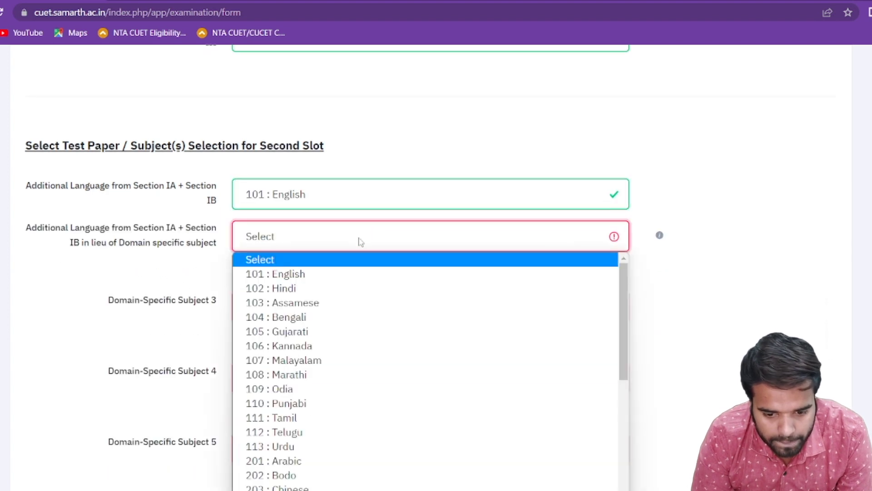
left_click(355, 332)
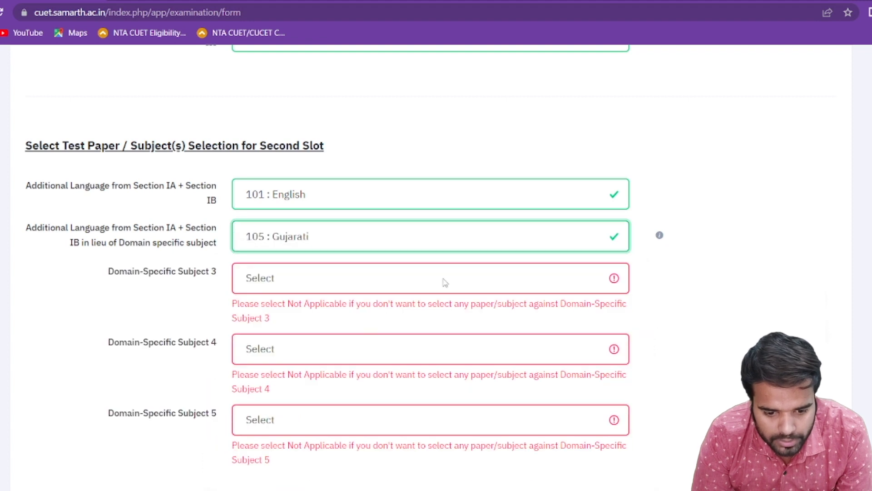
Pick Business Studies and Biology as domain subjects and save the test papers.
left_click(445, 282)
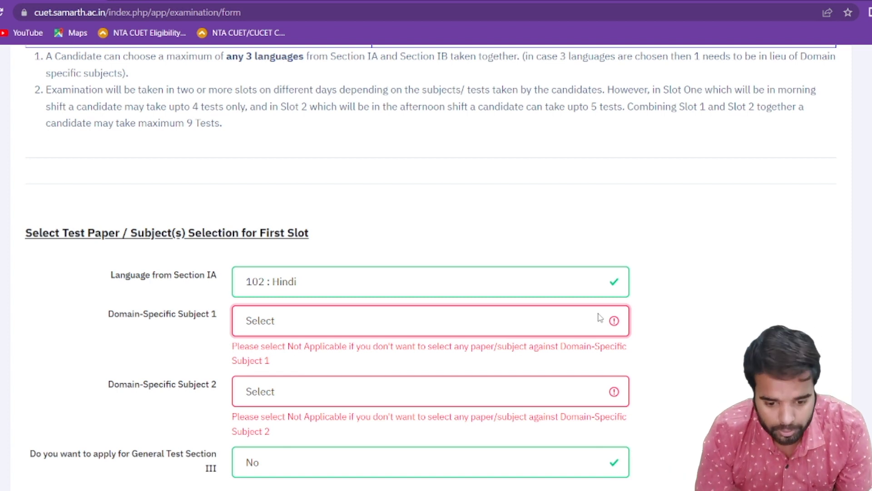
left_click(599, 318)
scroll(419, 140, "down", 1)
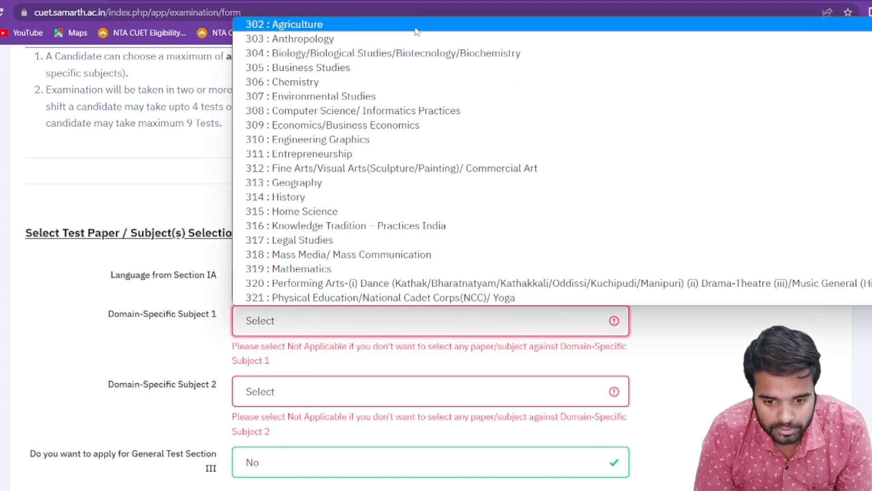
left_click(363, 67)
left_click(444, 361)
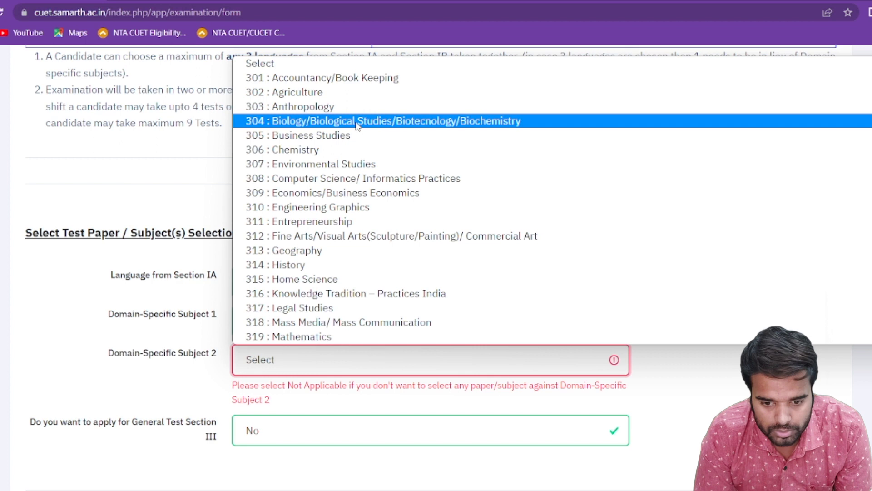
left_click(357, 122)
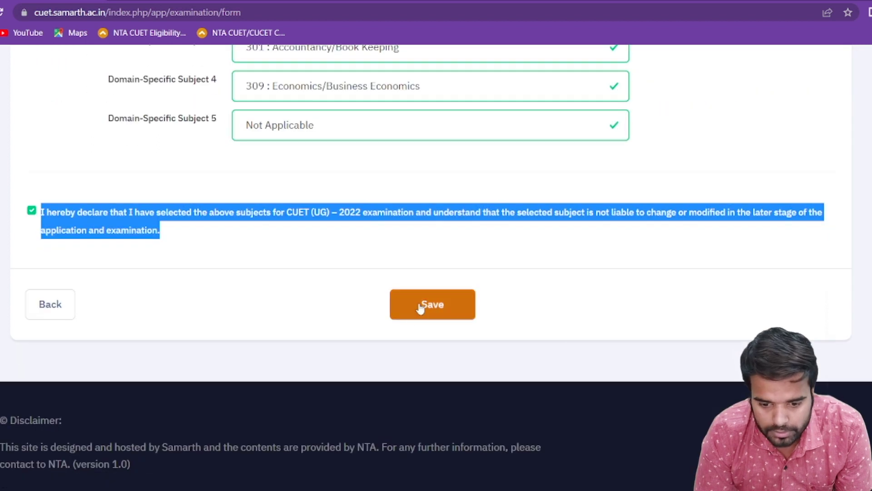
left_click(420, 308)
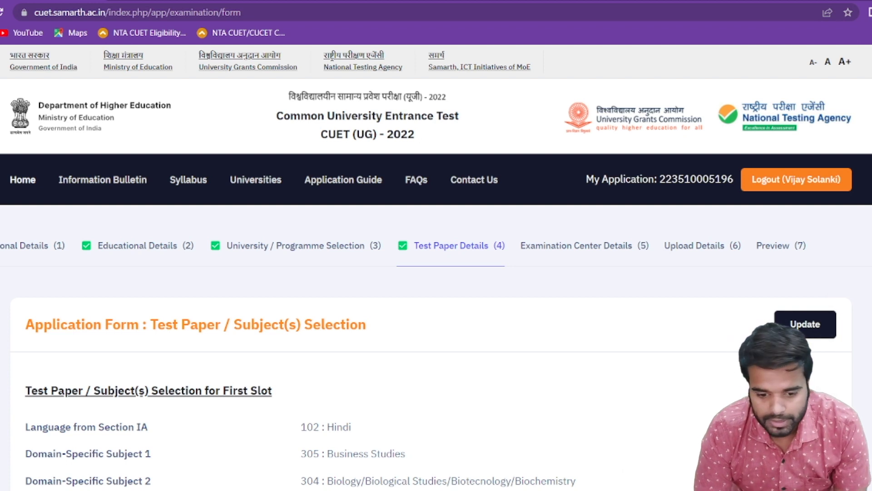
Proceed from Test Paper Details to the Examination Center Selection form.
scroll(436, 272, "down", 7)
scroll(436, 272, "down", 5)
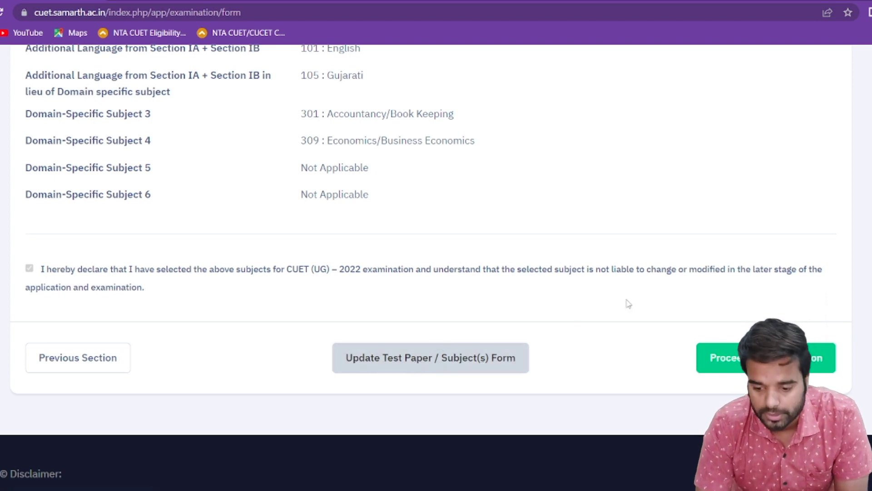
left_click(727, 357)
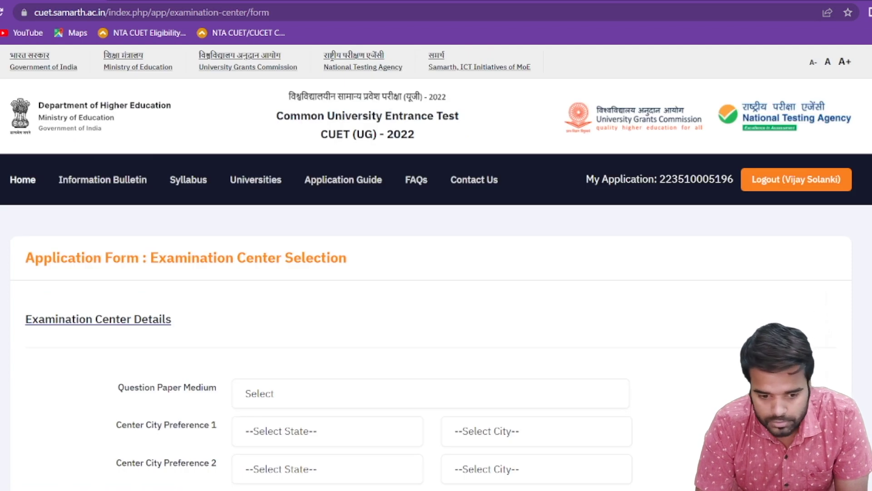
Choose Hindi as question paper medium and Rajasthan, Jodhpur as first centre preference.
scroll(682, 289, "down", 4)
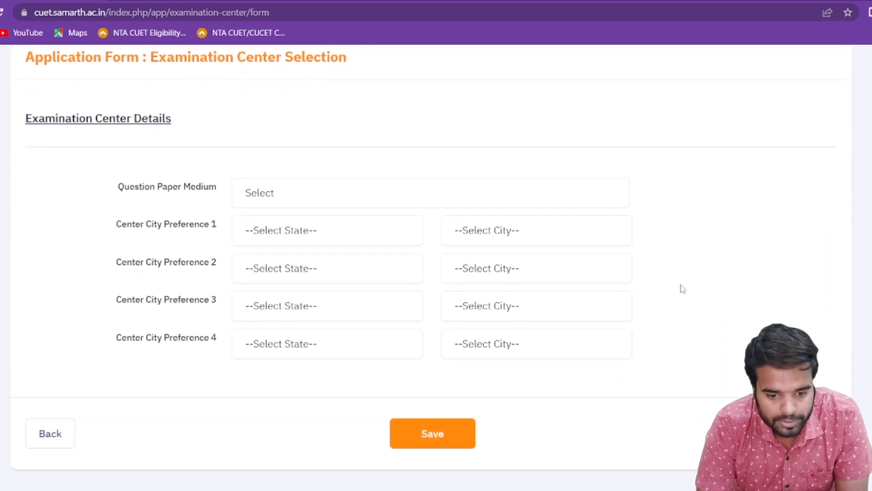
left_click(359, 198)
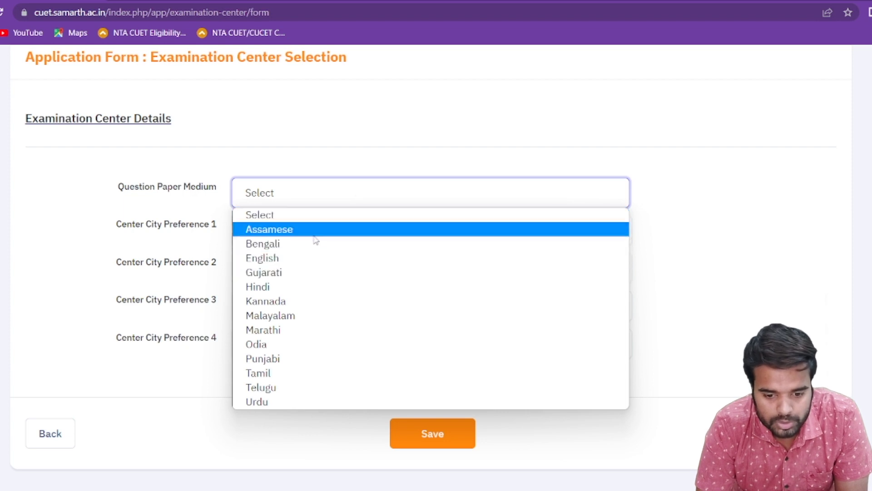
left_click(302, 288)
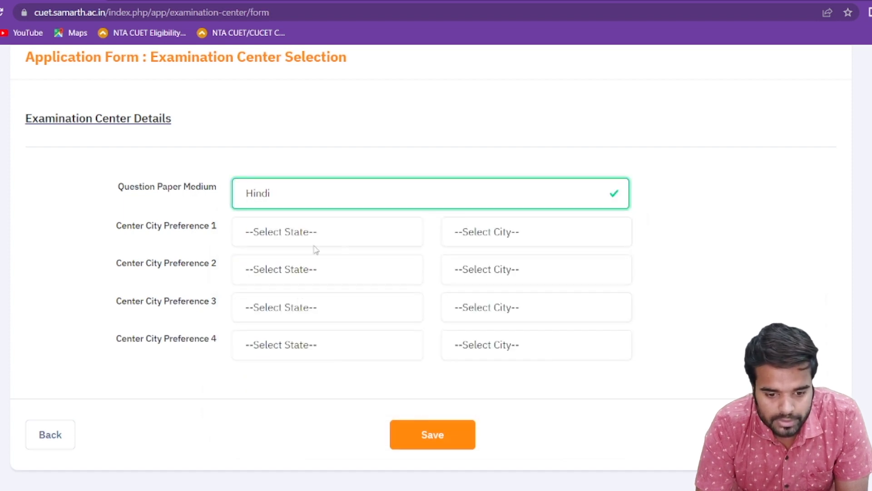
left_click(306, 240)
left_click(313, 270)
left_click(517, 235)
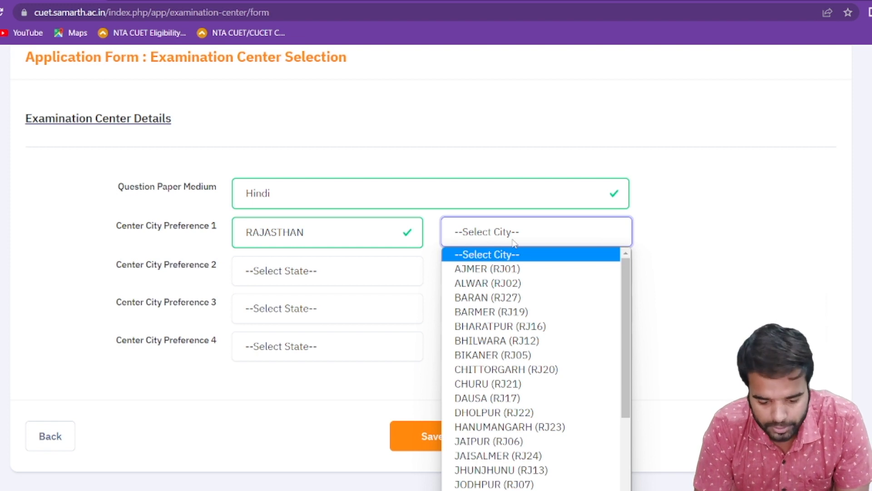
left_click(494, 484)
Set the second and third centre preferences to Rajasthan cities Jaipur and Kota.
left_click(327, 271)
left_click(318, 306)
left_click(500, 272)
left_click(488, 172)
left_click(345, 313)
left_click(318, 344)
left_click(516, 311)
left_click(500, 271)
Set the fourth preference to Rajasthan, Ajmer and save the centre choices.
left_click(368, 359)
left_click(275, 385)
left_click(520, 348)
key("Down")
key("Return")
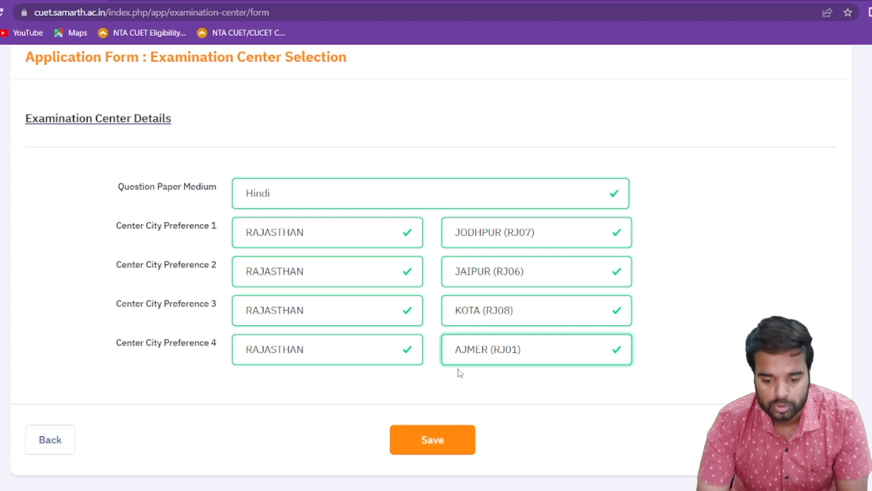
left_click(441, 440)
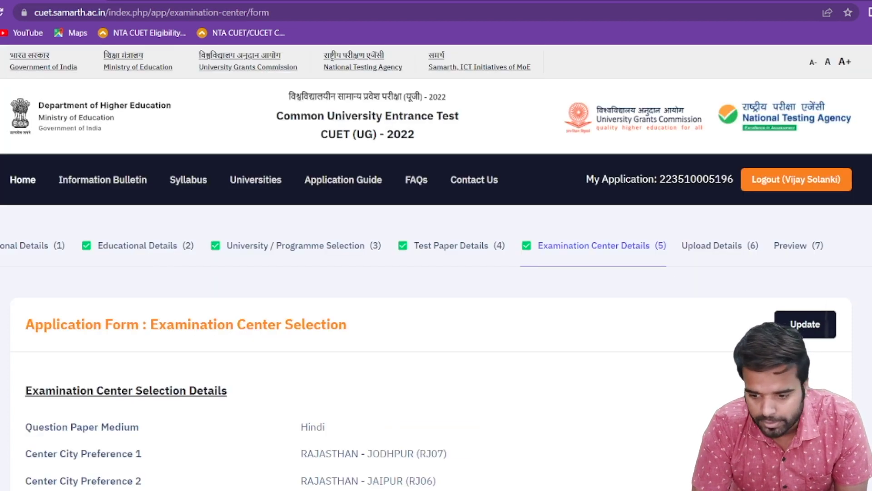
Move on from the saved examination centre summary to the document upload section.
scroll(436, 273, "down", 3)
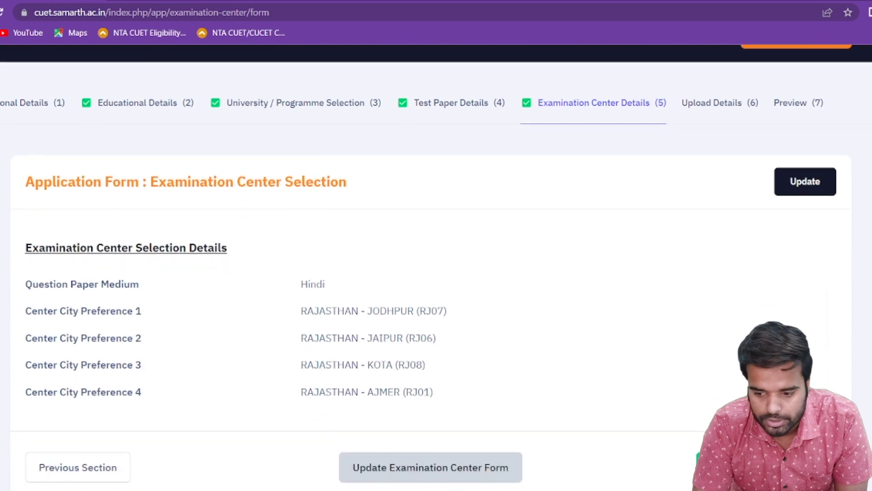
scroll(768, 304, "down", 4)
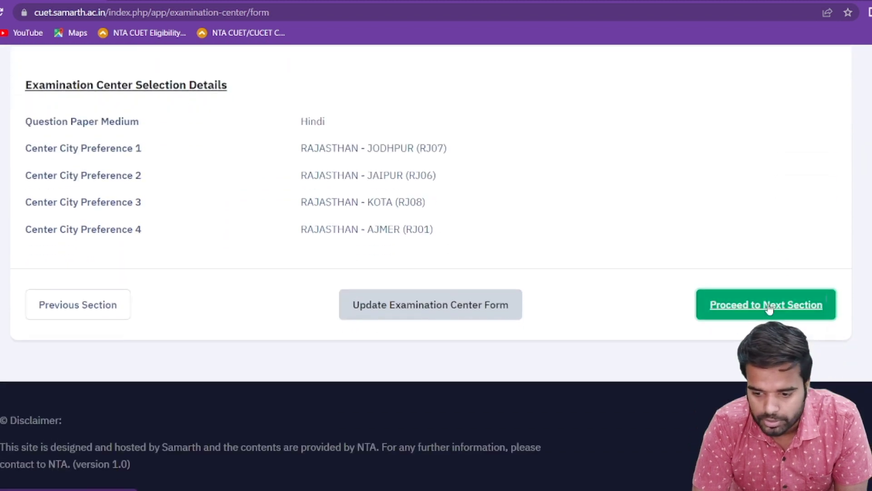
left_click(766, 305)
scroll(673, 284, "down", 5)
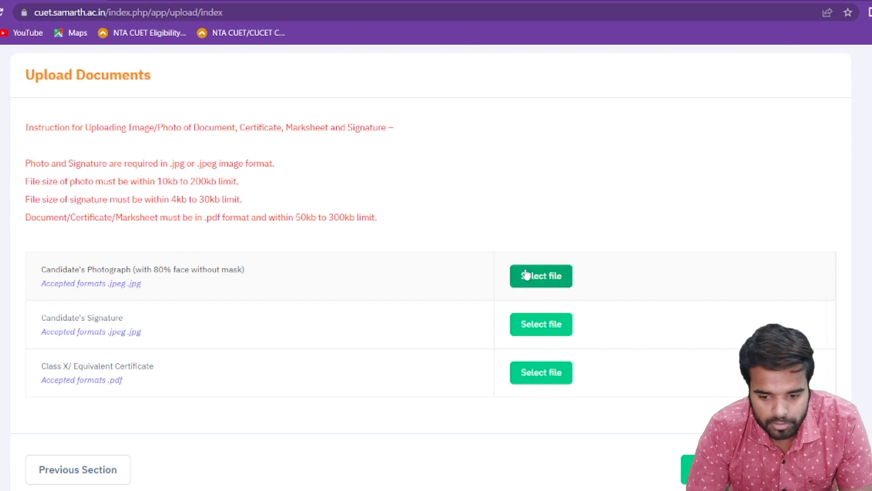
Select and upload the candidate's photograph and signature images.
left_click(541, 276)
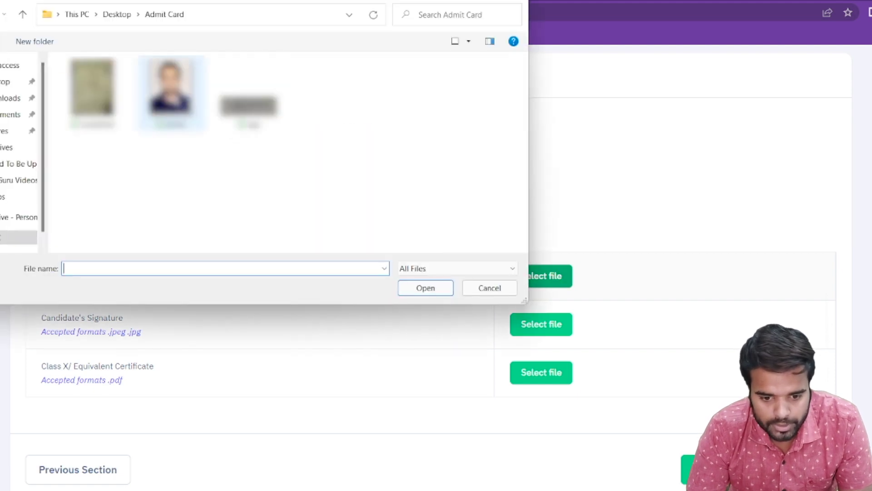
double_click(175, 97)
left_click(636, 276)
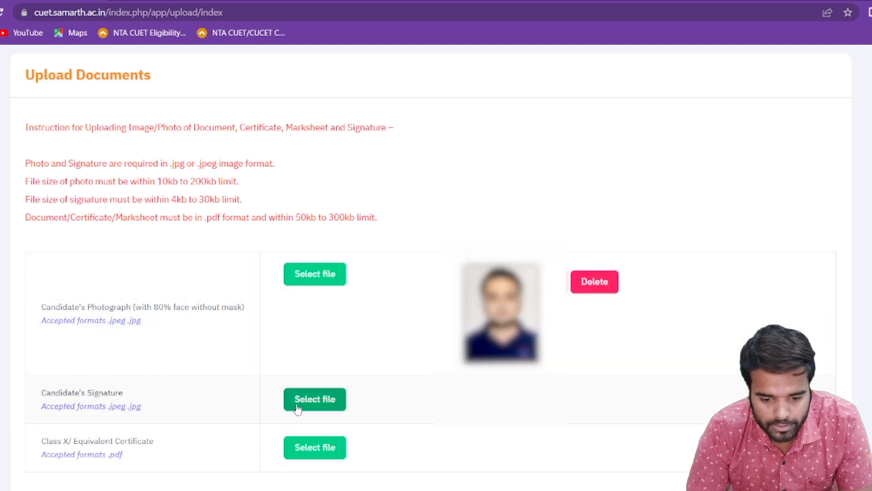
left_click(298, 407)
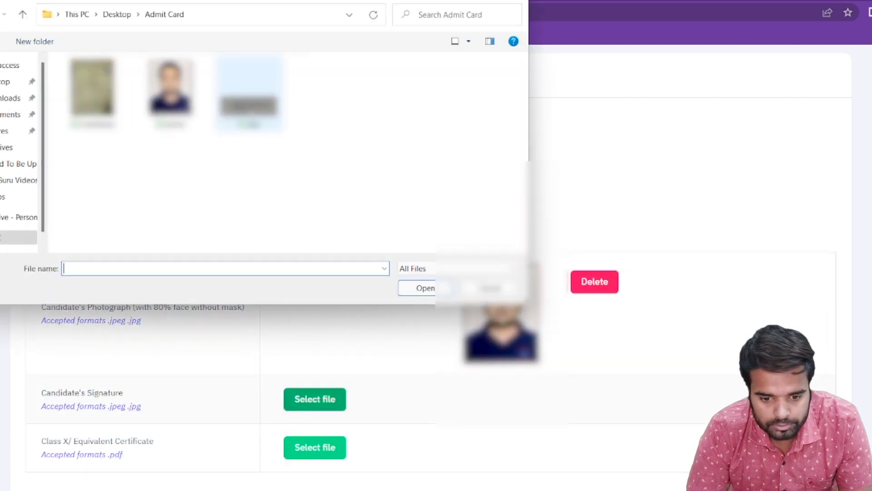
double_click(252, 114)
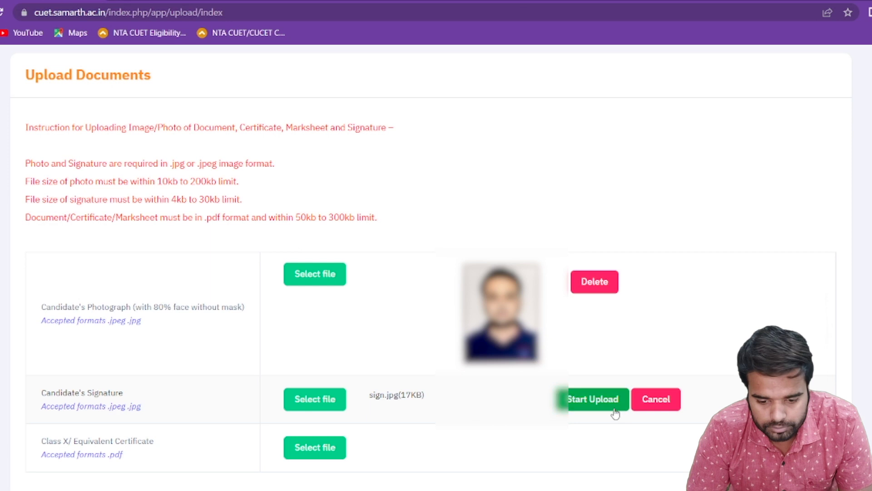
left_click(613, 406)
Upload marksheet-converted.pdf as the Class X certificate.
scroll(615, 413, "down", 2)
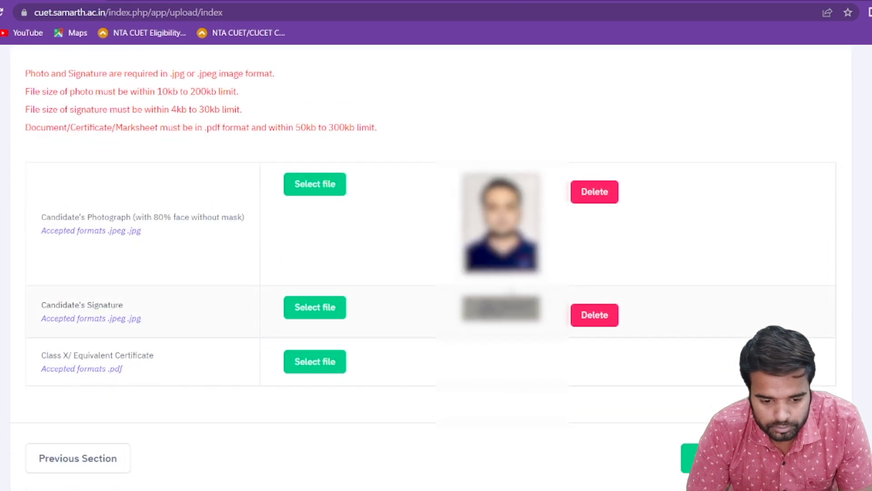
left_click(318, 363)
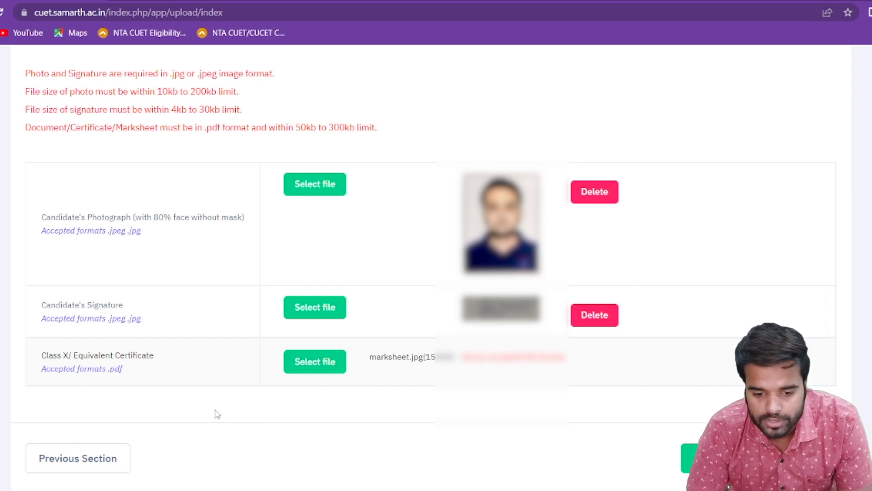
left_click(315, 361)
left_click(169, 91)
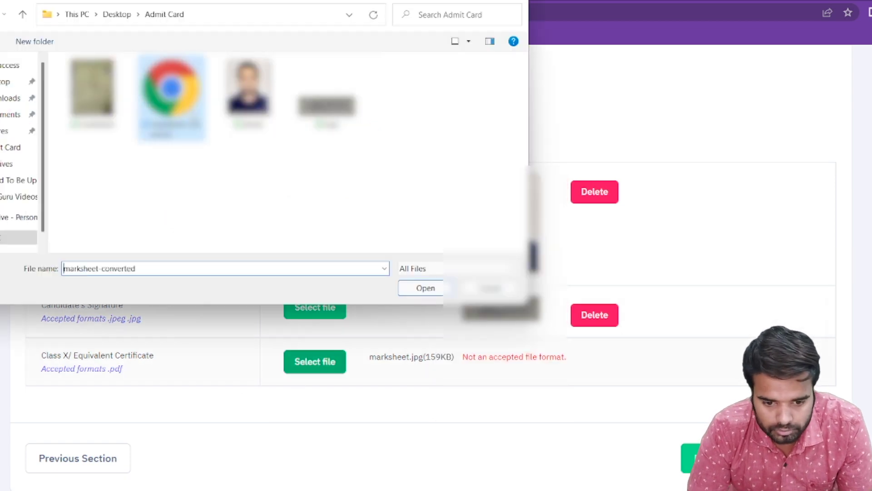
left_click(420, 286)
left_click(586, 367)
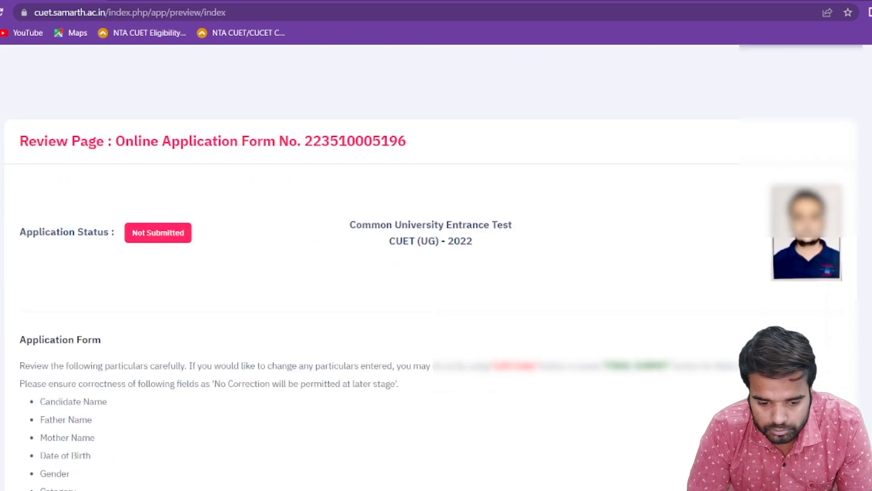
scroll(436, 268, "down", 15)
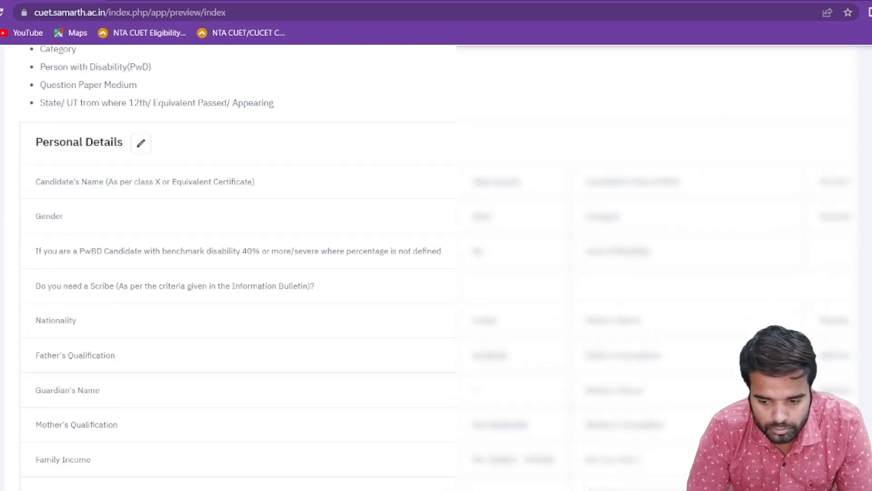
Review all preview sections, view the uploaded Class X certificate, and reach the ₹1300 fee details.
scroll(436, 268, "down", 5)
scroll(436, 268, "down", 20)
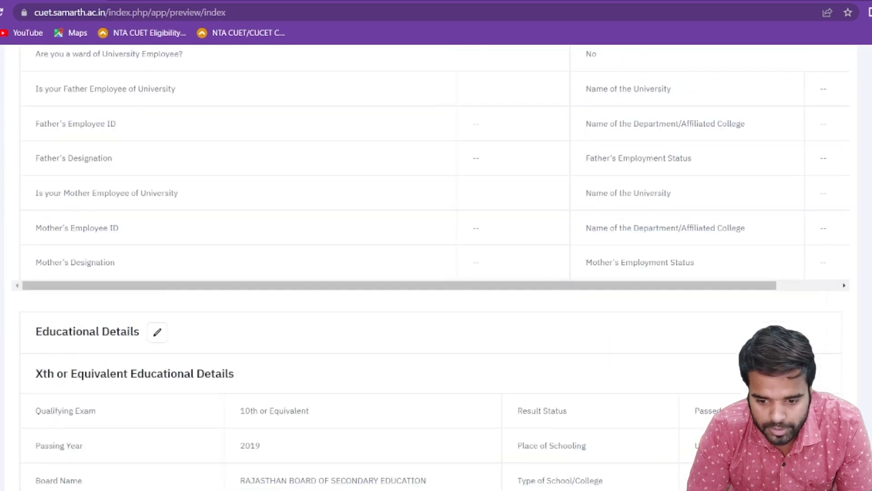
scroll(437, 268, "down", 2)
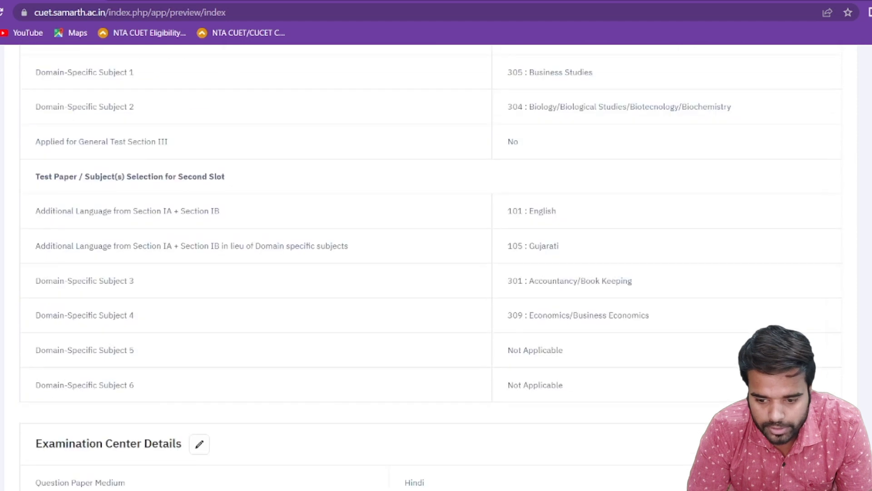
scroll(465, 275, "down", 3)
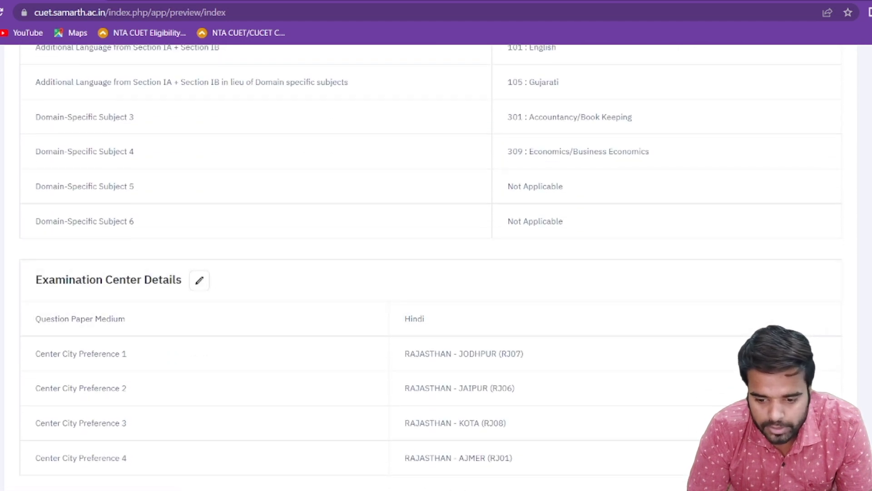
scroll(431, 268, "down", 13)
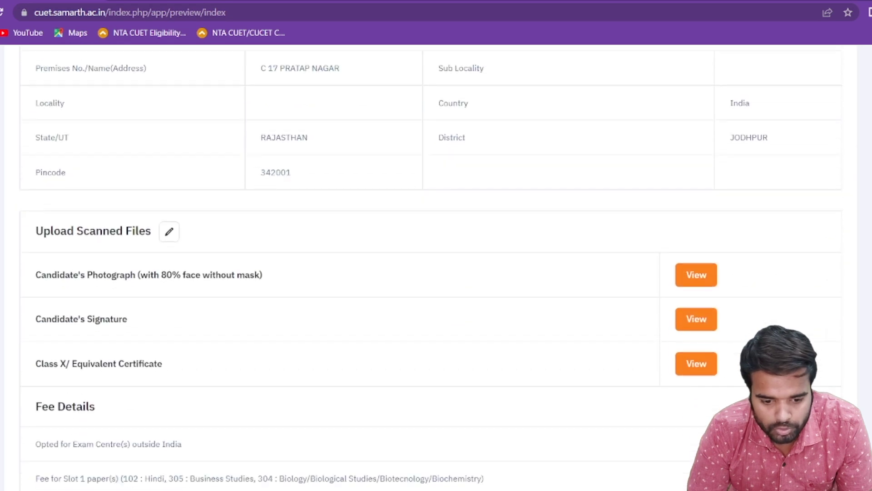
scroll(689, 141, "down", 3)
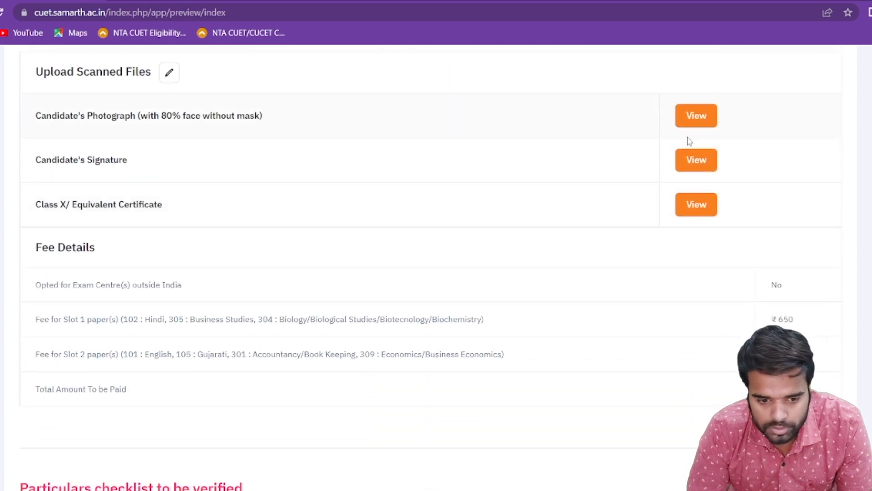
left_click(704, 205)
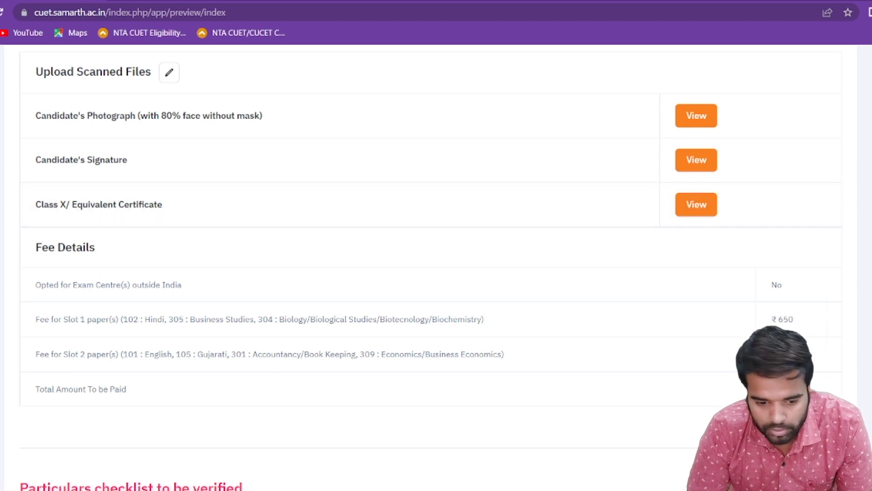
scroll(575, 309, "down", 2)
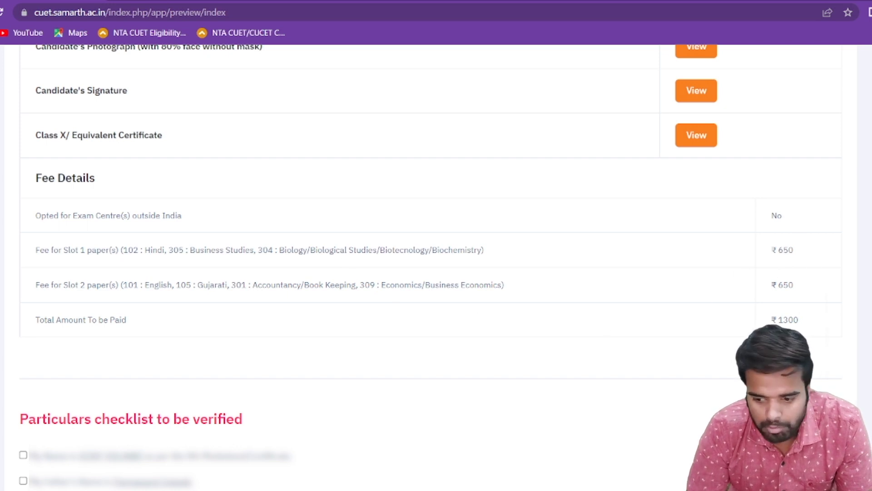
scroll(864, 327, "down", 3)
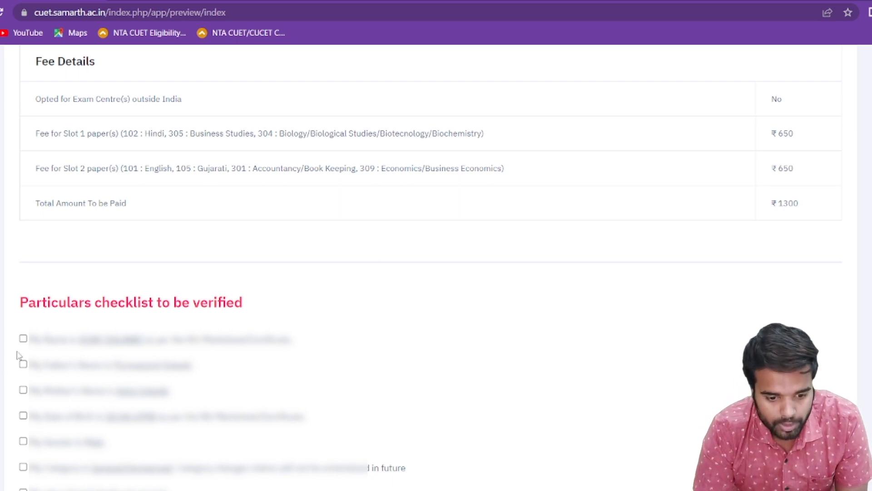
Tick every item in the particulars checklist as verified.
left_click(22, 339)
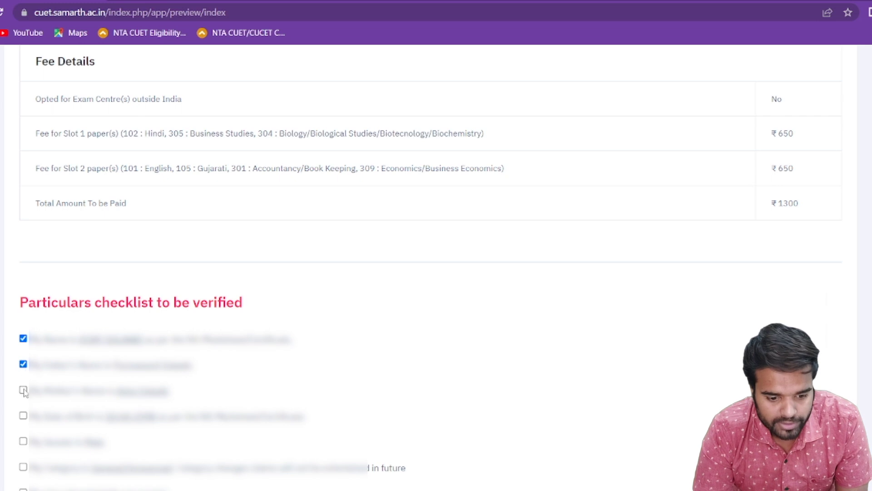
left_click(23, 415)
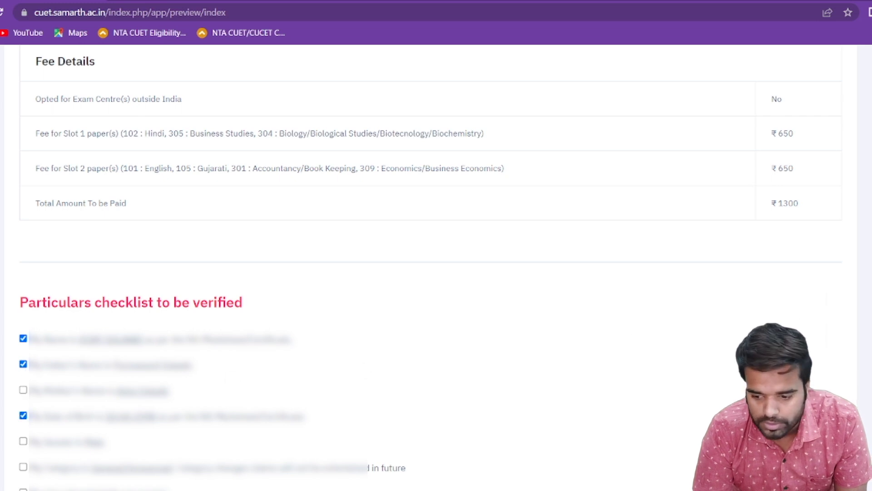
scroll(360, 385, "down", 4)
left_click(24, 226)
left_click(23, 277)
left_click(23, 328)
left_click(23, 354)
left_click(23, 380)
left_click(23, 405)
left_click(23, 431)
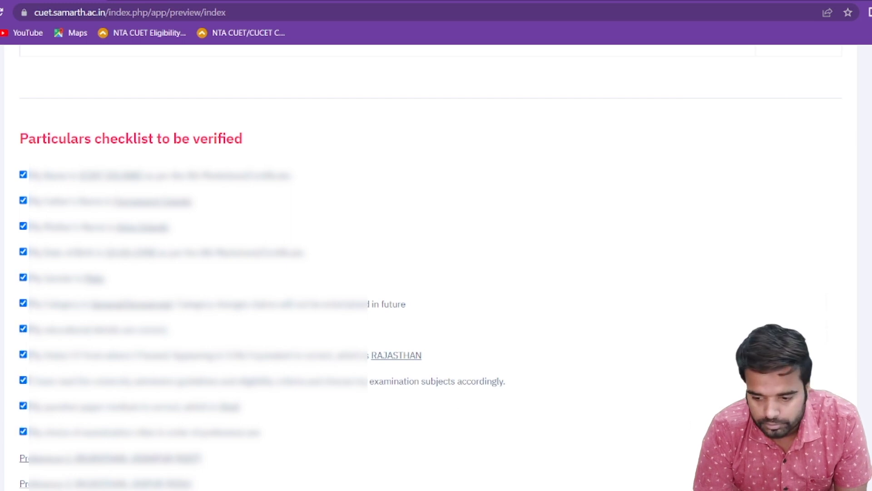
scroll(640, 400, "down", 10)
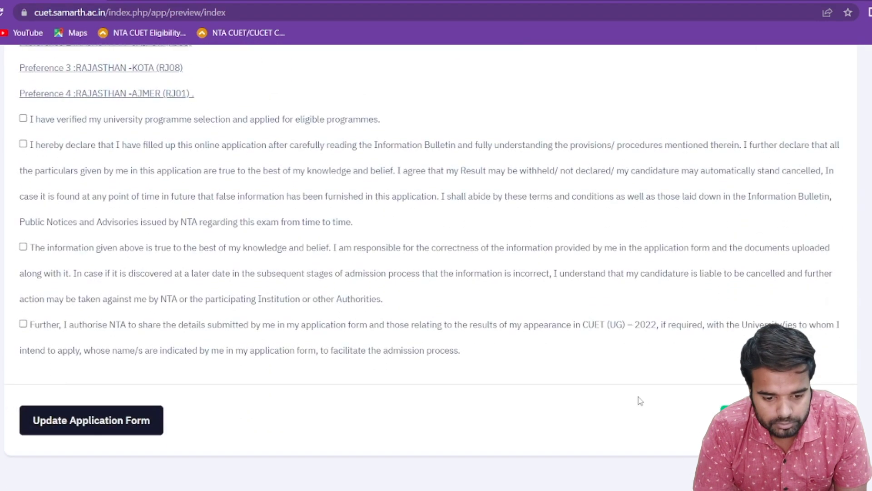
Accept the four declarations: programme verified, Information Bulletin read, information true, NTA may share details.
left_click(23, 119)
left_click(23, 144)
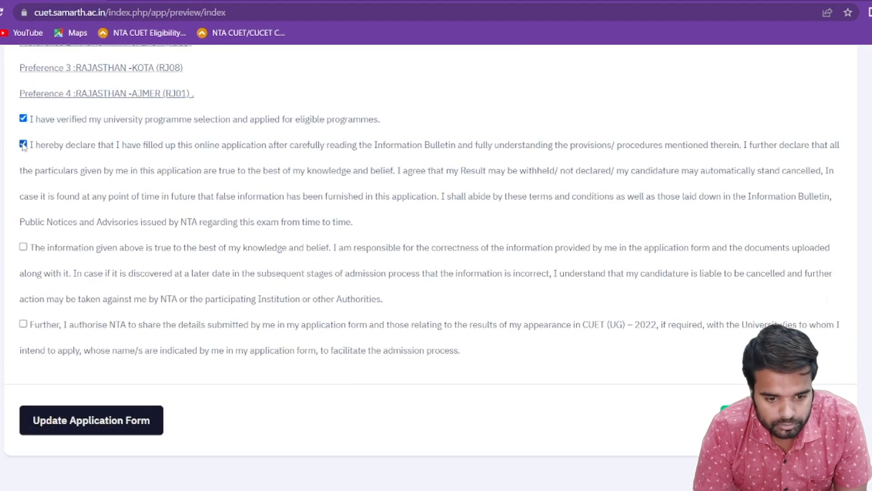
left_click(23, 247)
left_click(23, 324)
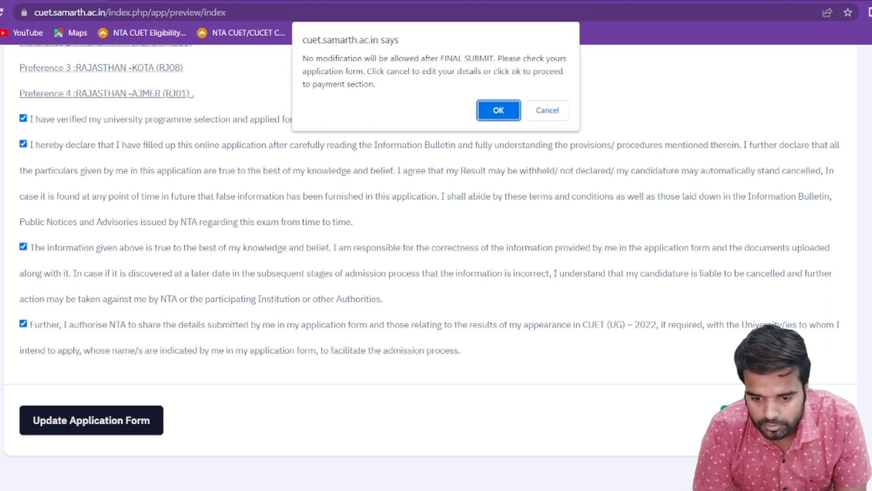
Accept the no-modification warning and submit the security pin to request an email verification code.
left_click(507, 113)
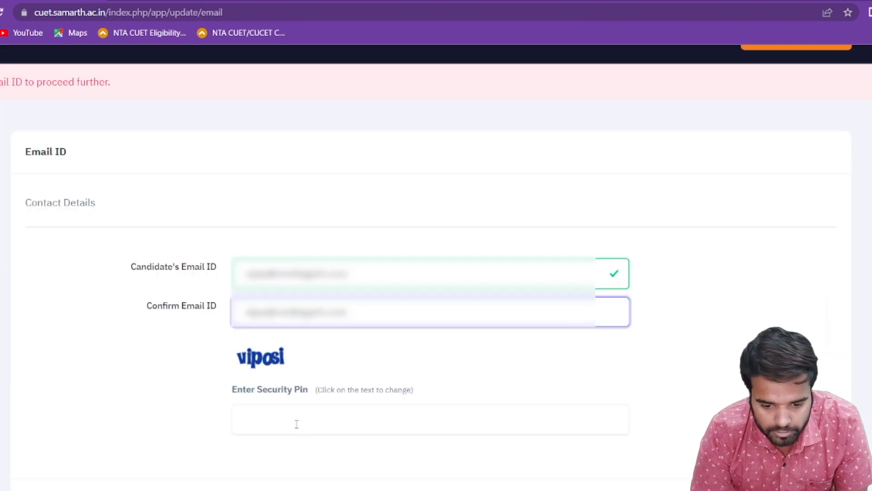
left_click(298, 425)
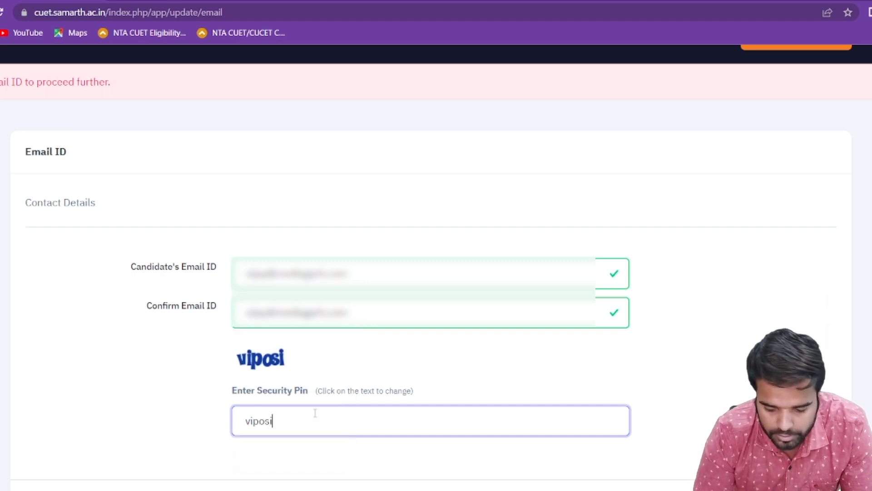
key("Return")
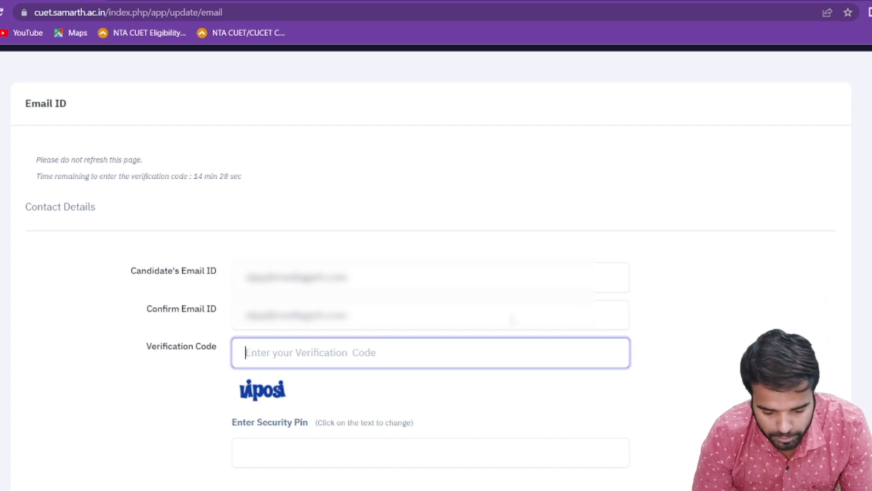
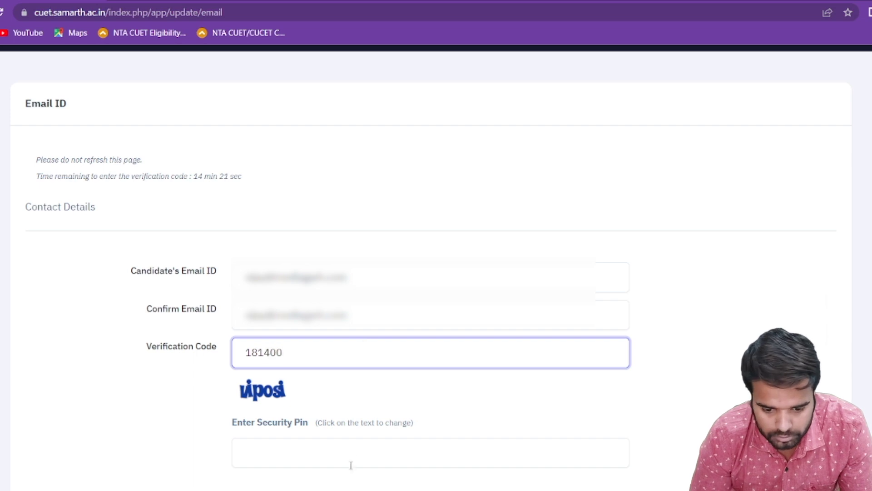
Verify the email ID using the emailed verification code and the security pin.
left_click(352, 454)
type("viposi")
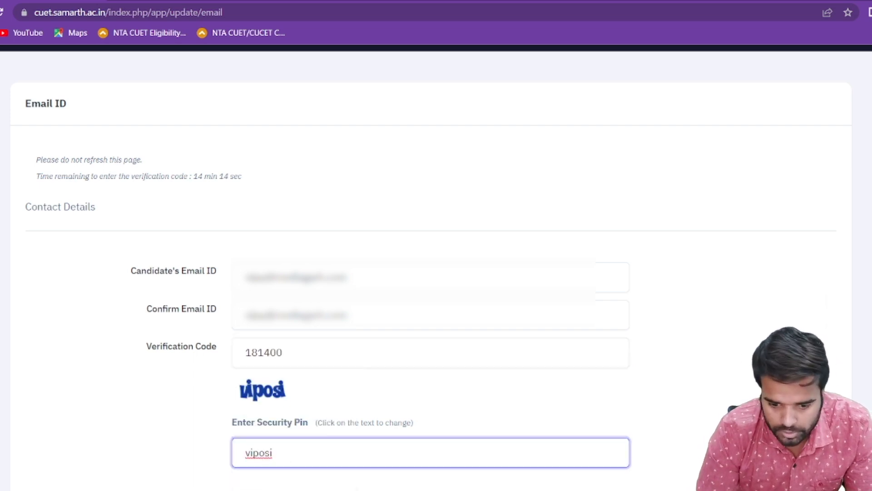
scroll(432, 318, "down", 2)
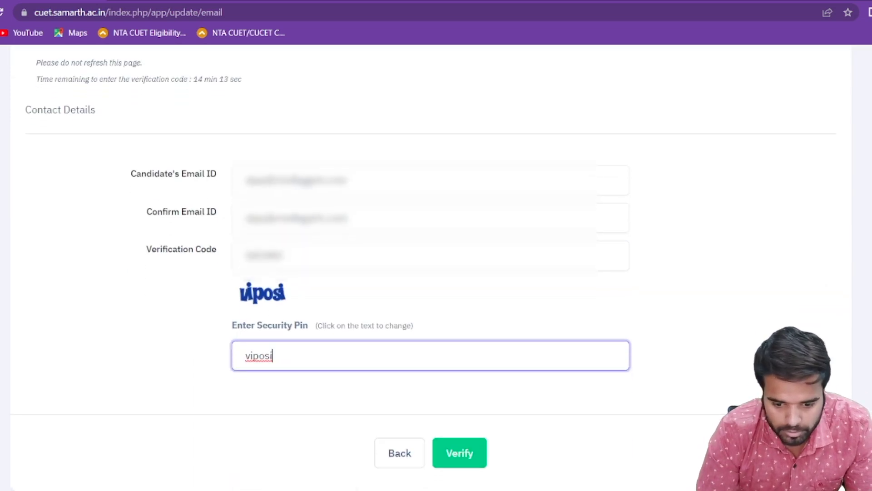
left_click(467, 490)
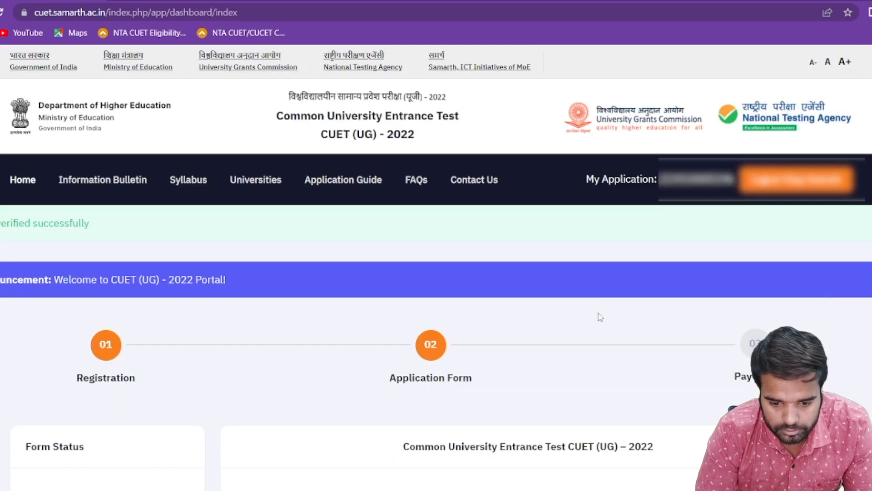
Resume the application form and move past the personal and educational details sections.
scroll(436, 267, "down", 5)
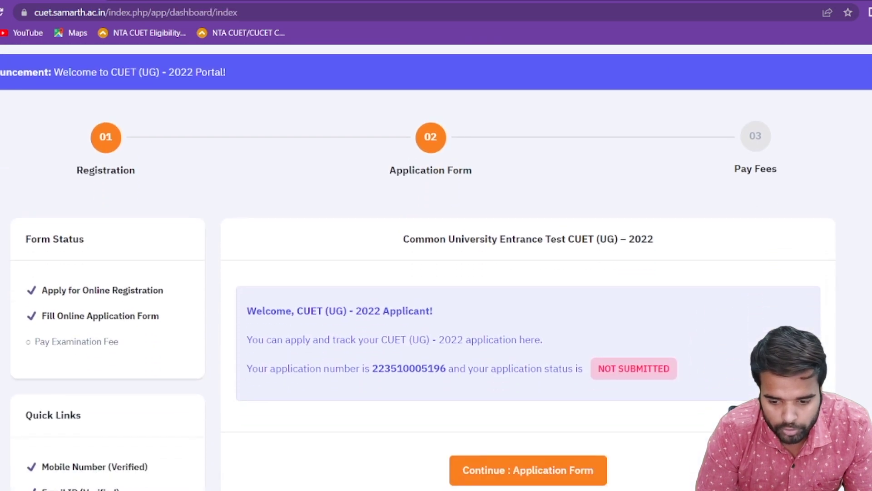
scroll(544, 286, "down", 4)
left_click(561, 307)
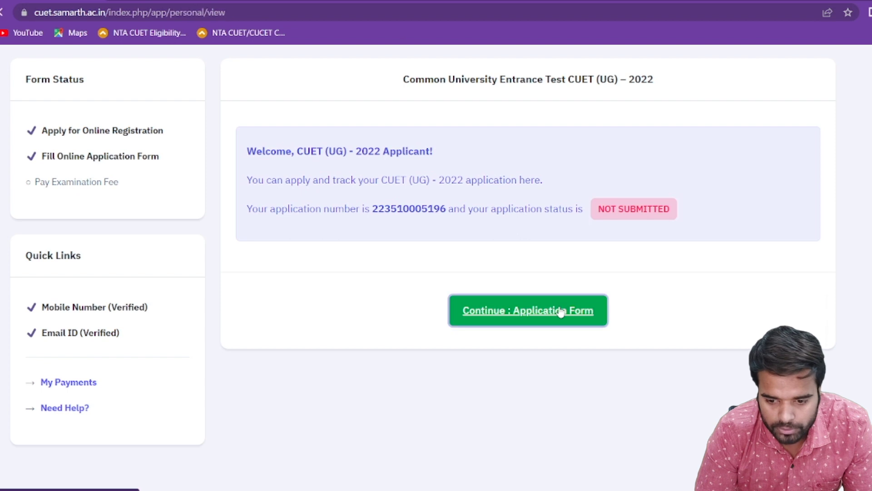
scroll(561, 312, "down", 15)
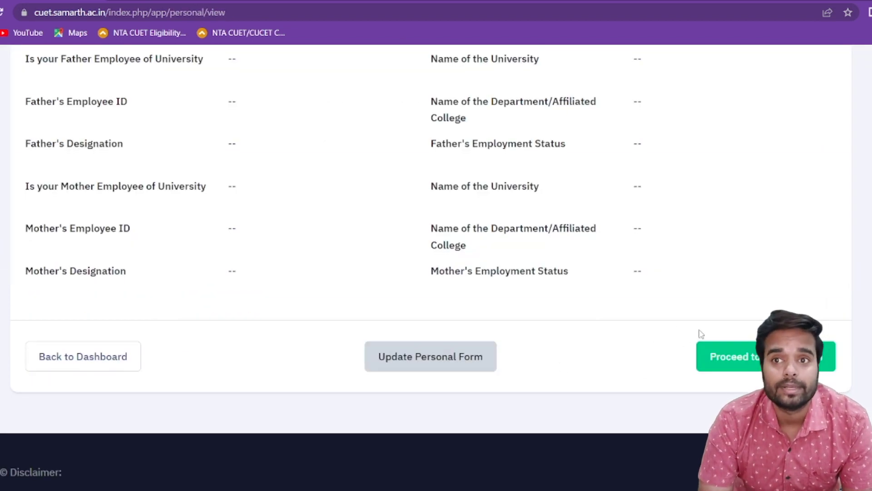
left_click(741, 357)
left_click(764, 304)
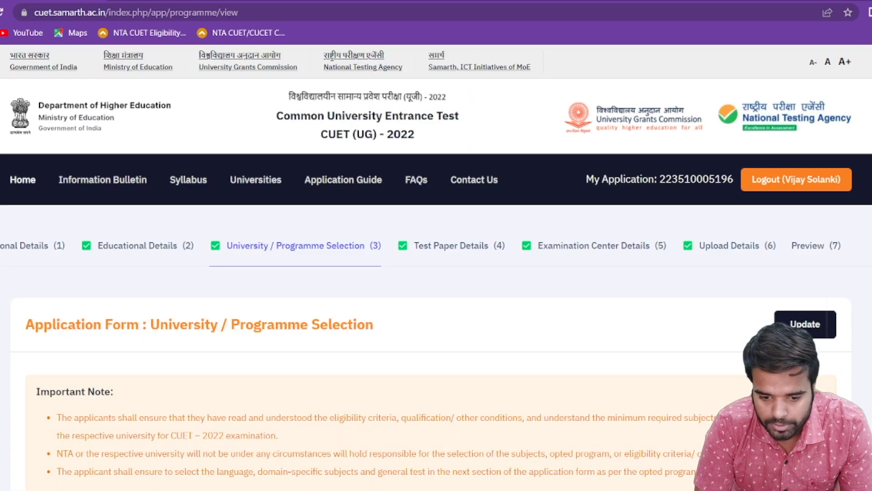
Advance through test papers, examination centre and uploaded documents to the application preview.
scroll(767, 343, "down", 10)
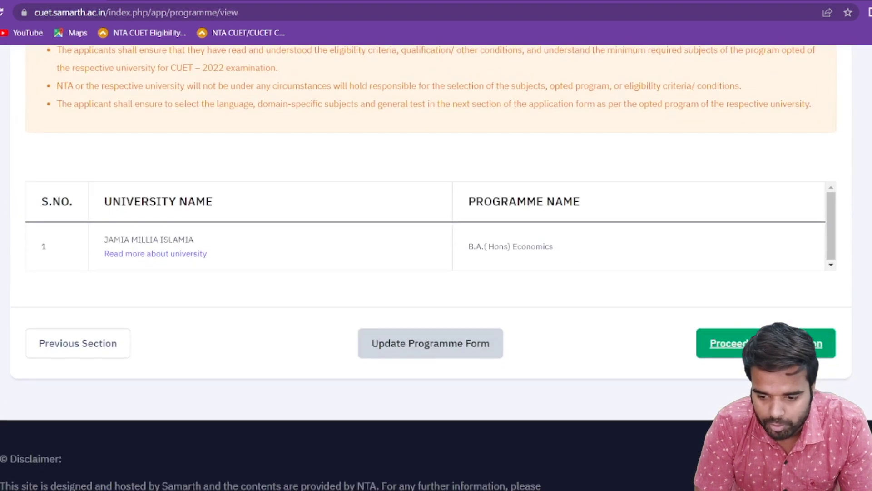
left_click(754, 343)
scroll(759, 326, "down", 10)
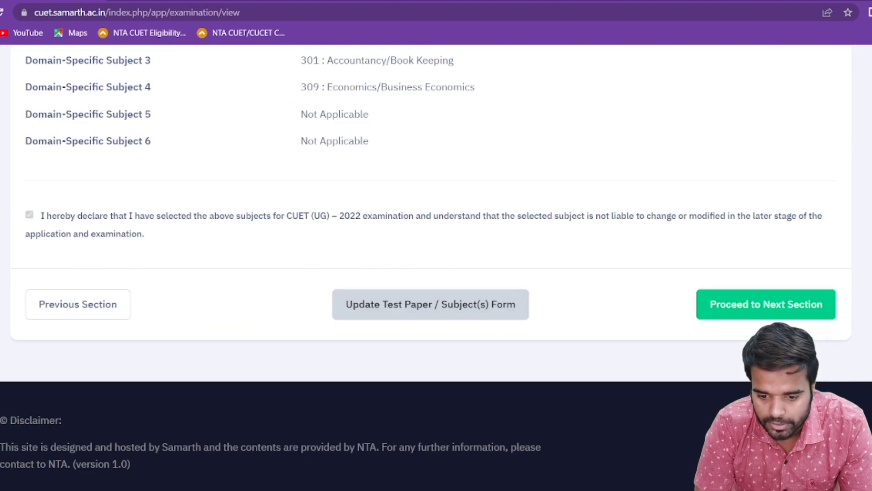
left_click(761, 316)
scroll(791, 321, "down", 10)
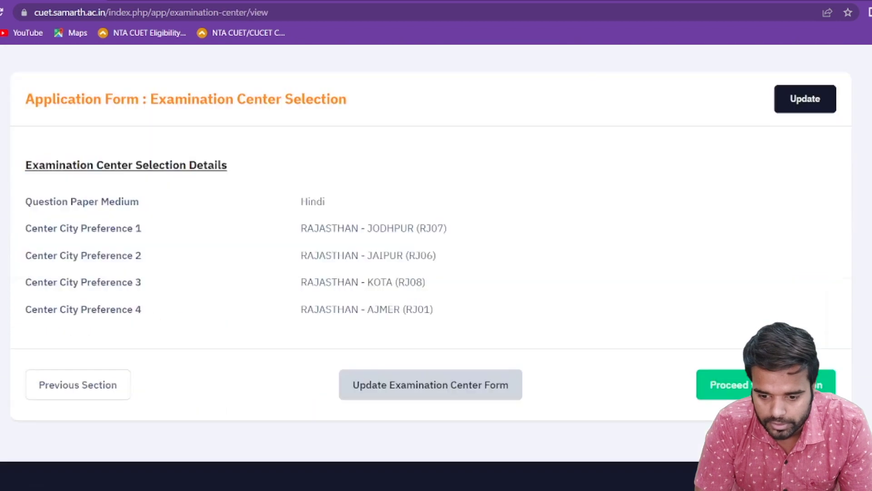
left_click(790, 318)
scroll(790, 320, "down", 5)
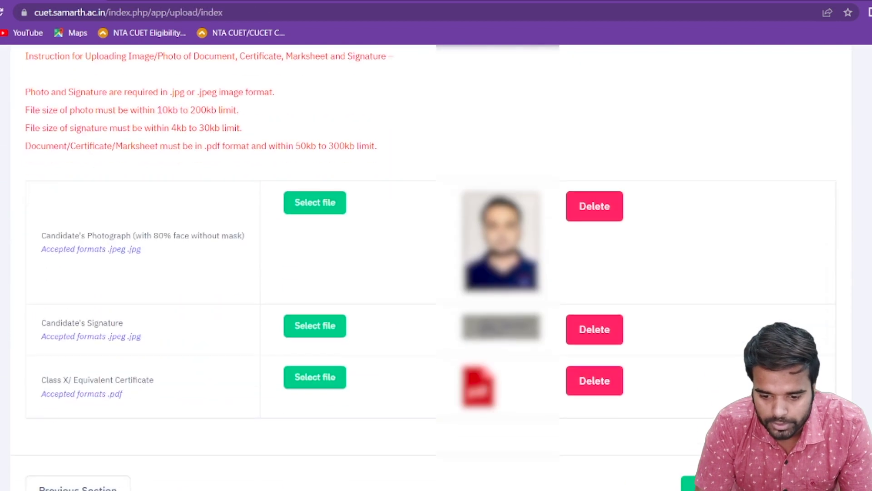
scroll(725, 383, "down", 4)
left_click(745, 304)
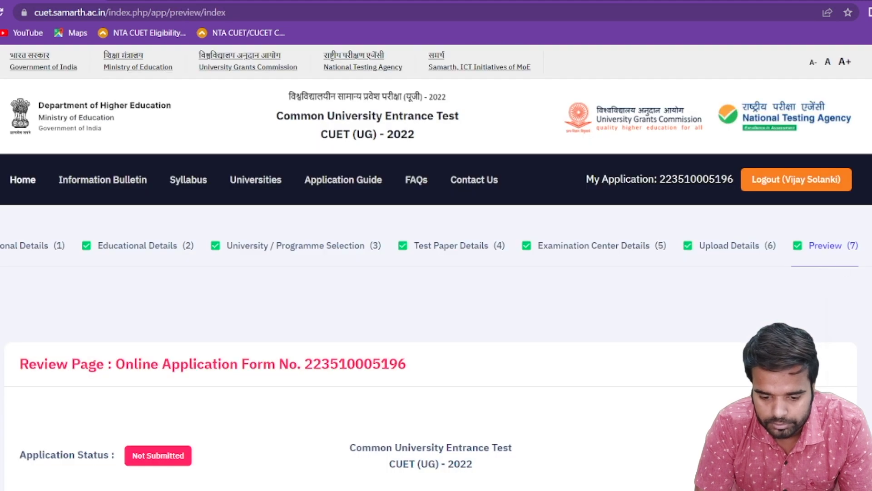
Proceed to payment from the bottom of the preview and accept the final-submit warning.
scroll(842, 268, "down", 15)
scroll(436, 268, "down", 10)
scroll(436, 268, "down", 10)
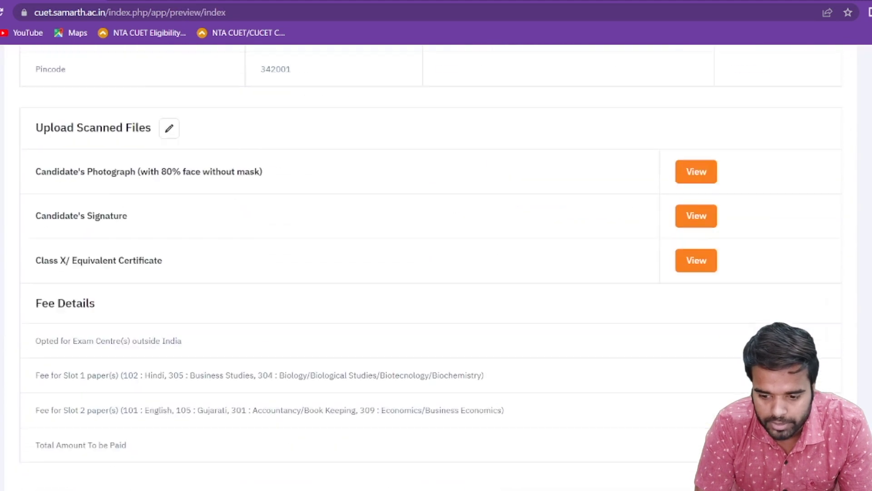
scroll(436, 268, "down", 15)
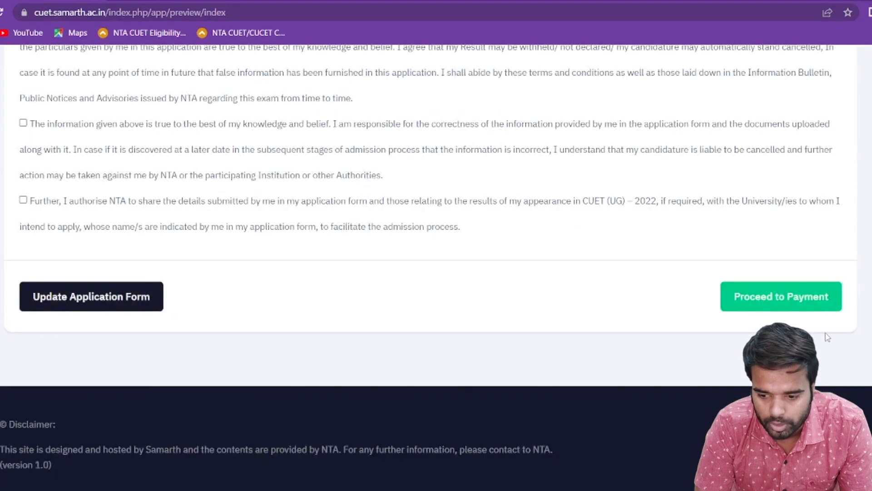
left_click(801, 305)
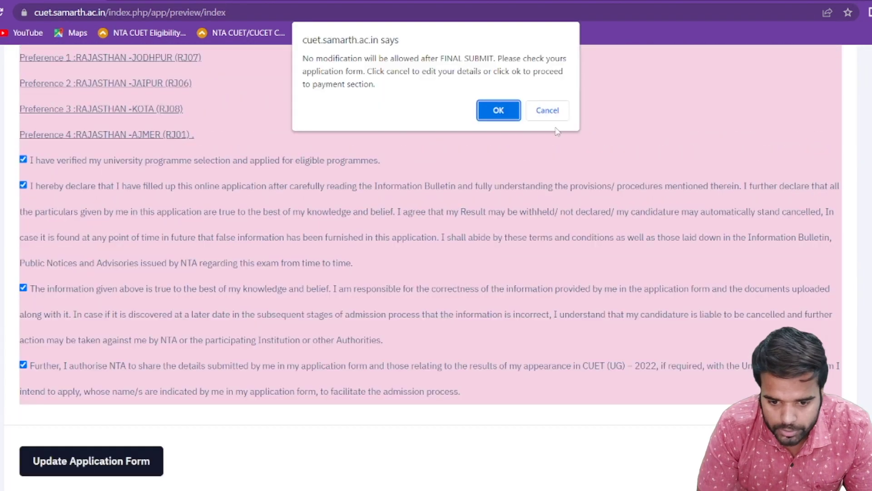
left_click(498, 110)
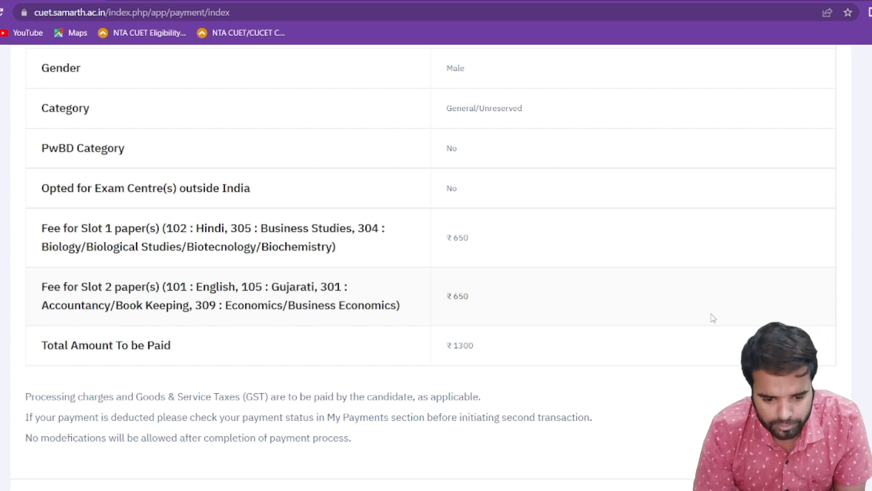
Choose Paytm, pay the INR 1300 fee, and proceed with the Paytm account option.
scroll(436, 273, "down", 4)
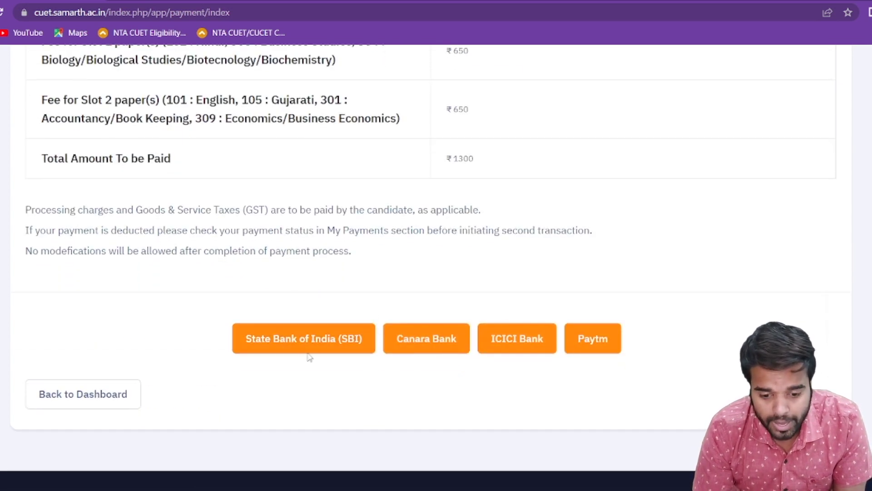
left_click(599, 345)
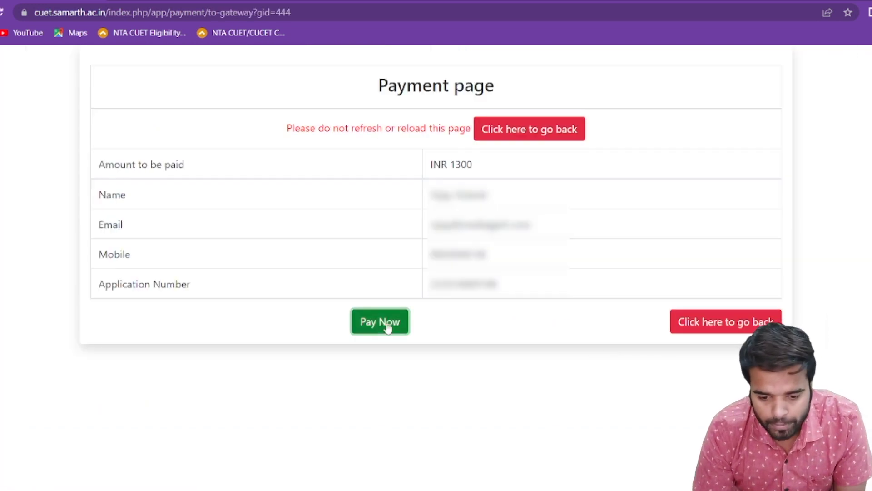
left_click(388, 325)
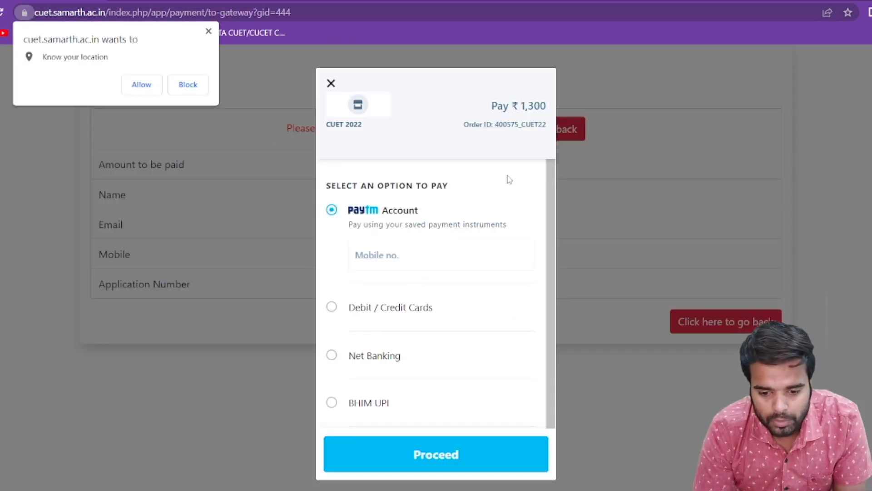
scroll(549, 254, "down", 1)
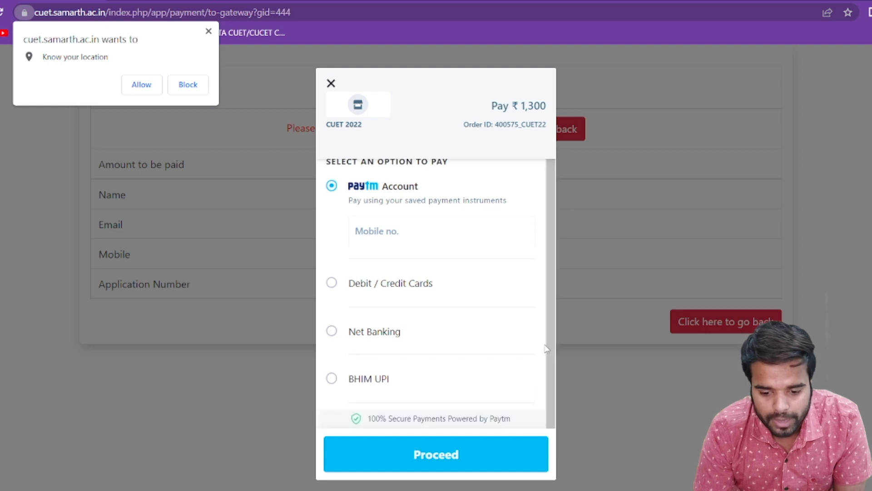
left_click(442, 461)
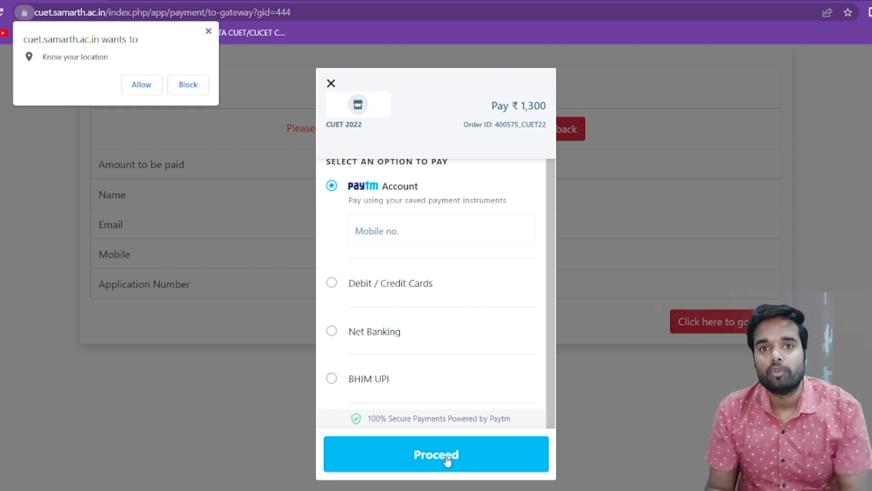
left_click(460, 453)
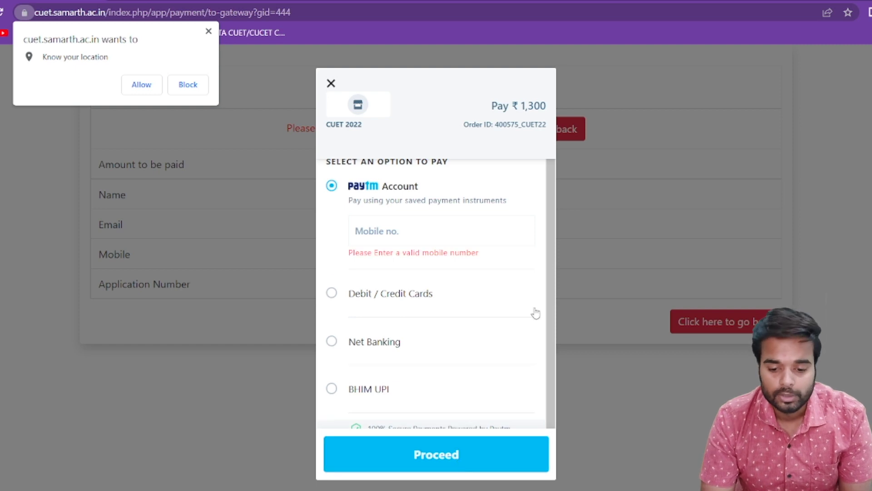
scroll(546, 308, "down", 1)
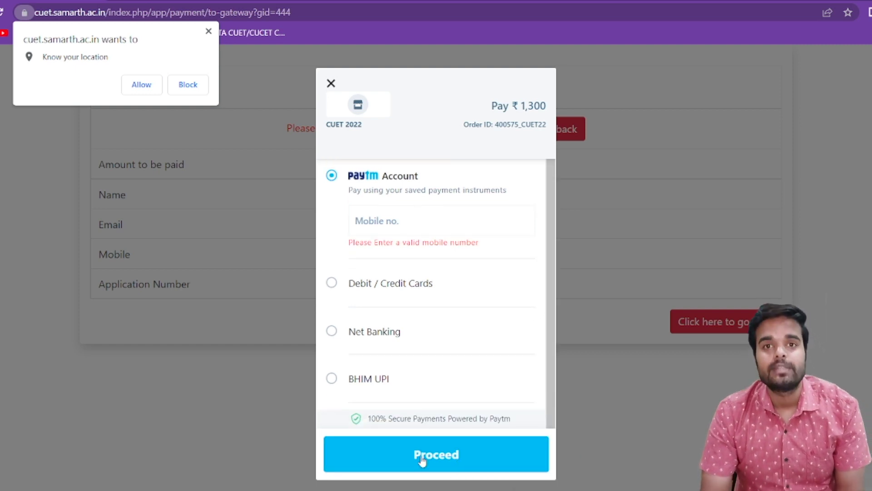